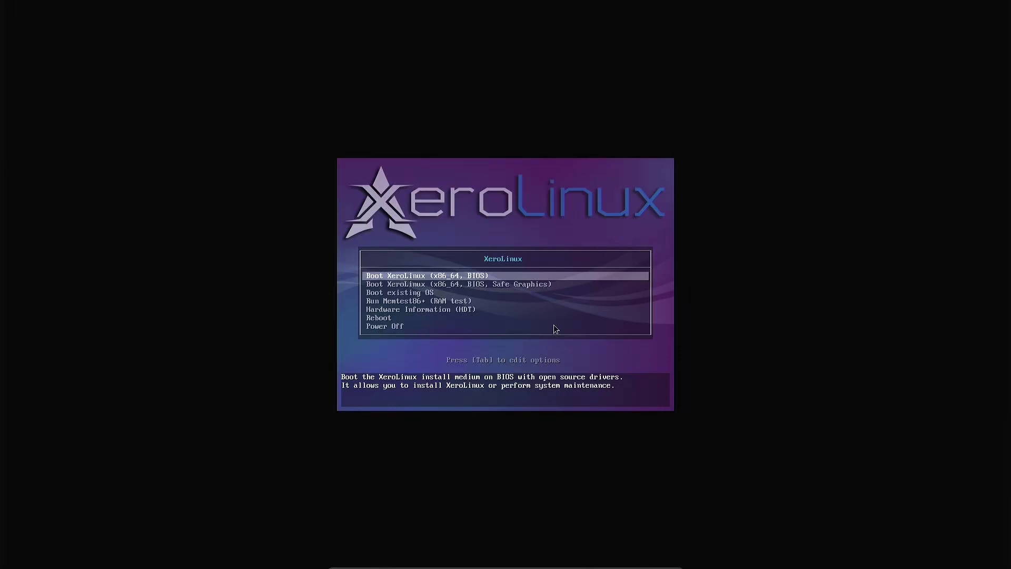
Look over the boot menu entries and boot XeroLinux (x86_64, BIOS)
{"action": "key", "text": "Down"}
{"action": "key", "text": "Down"}
{"action": "key", "text": "Down"}
{"action": "key", "text": "Down"}
{"action": "key", "text": "Down"}
{"action": "key", "text": "Down"}
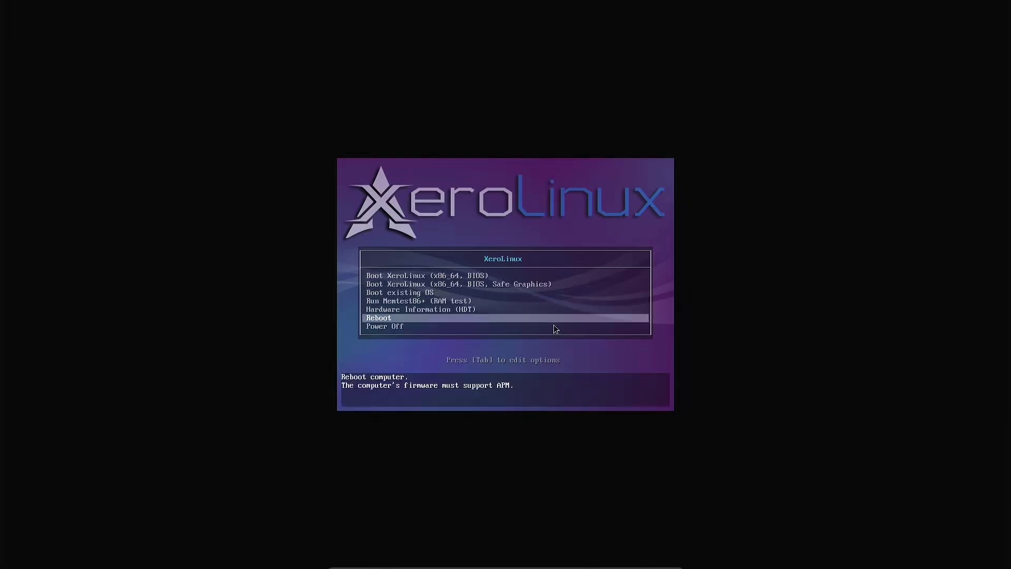
{"action": "key", "text": "Up"}
{"action": "key", "text": "Up"}
{"action": "key", "text": "Up"}
{"action": "key", "text": "Up"}
{"action": "key", "text": "Up"}
{"action": "key", "text": "Up"}
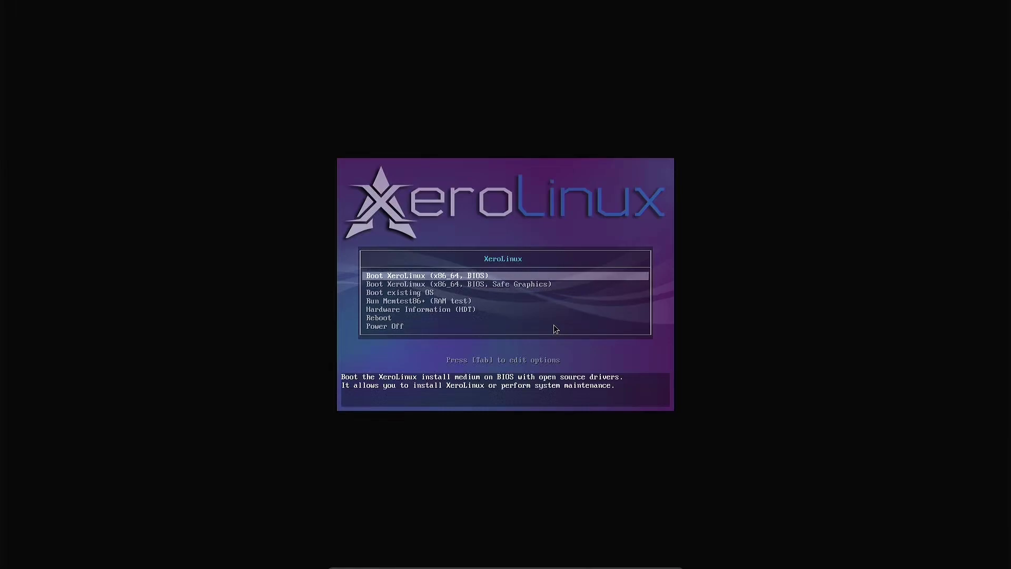
{"action": "key", "text": "Return"}
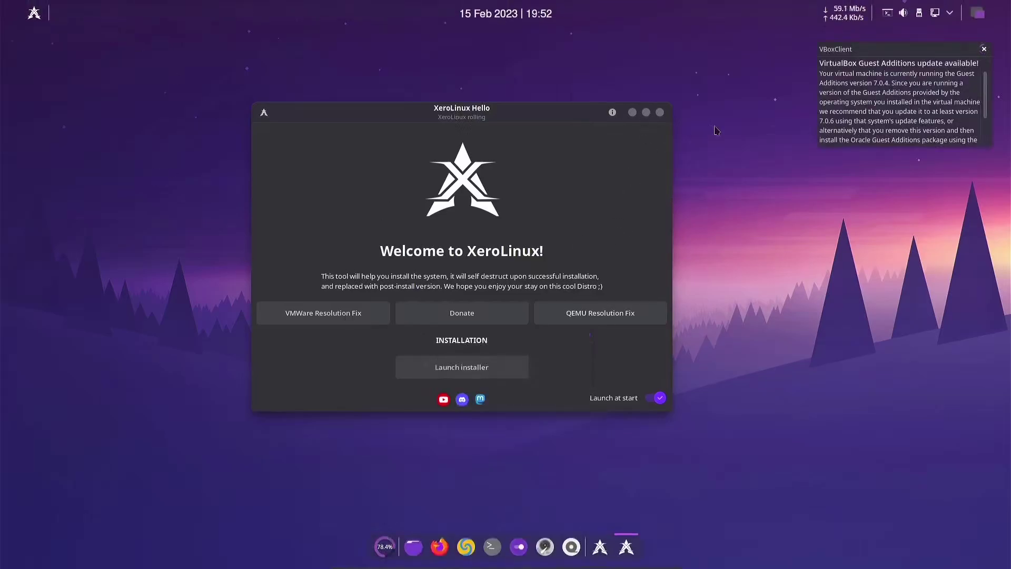
Dismiss the VirtualBox Guest Additions notification, launch the XeroLinux installer and move its window nearer the middle of the desktop
{"action": "left_click", "coordinate": [984, 49]}
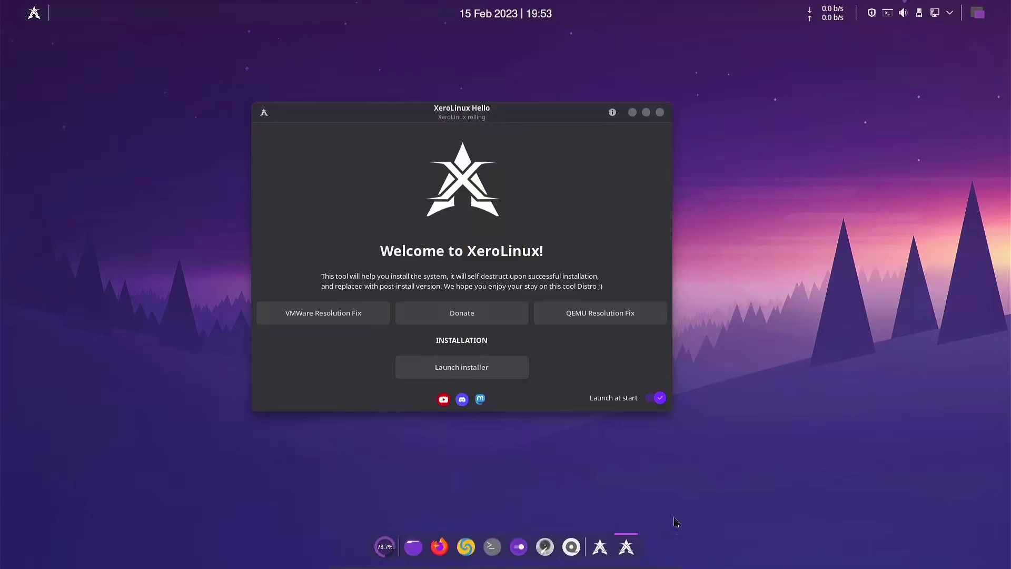
{"action": "left_click", "coordinate": [463, 368]}
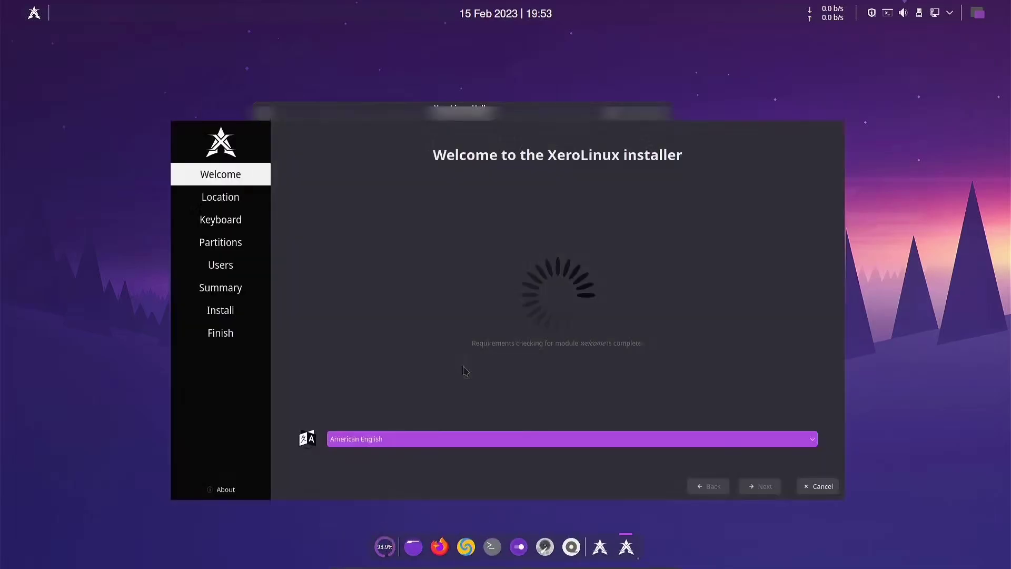
{"action": "left_click_drag", "start_coordinate": [558, 121], "coordinate": [521, 93]}
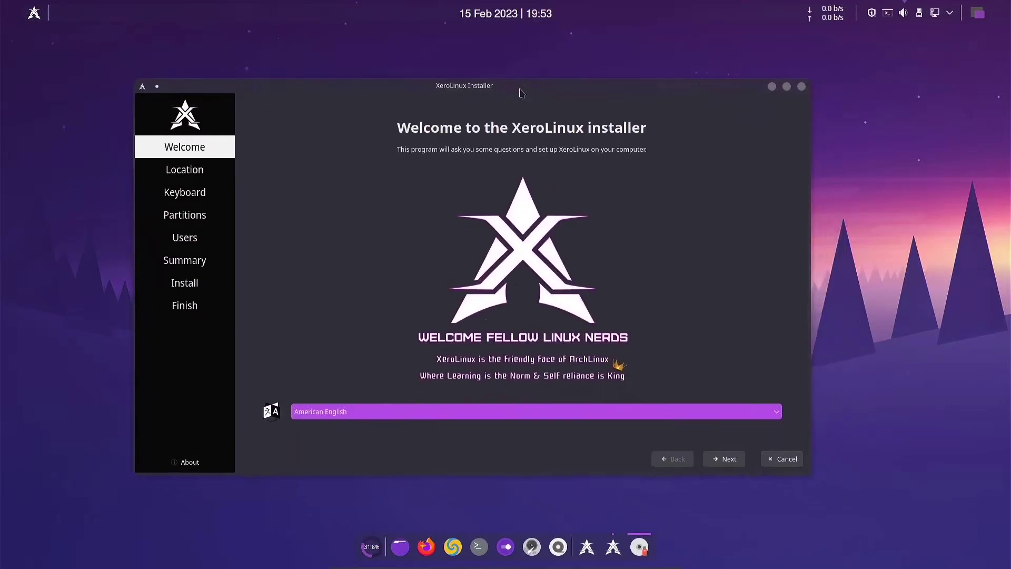
Set the installer language to español de España
{"action": "left_click", "coordinate": [576, 414]}
{"action": "scroll", "coordinate": [442, 508], "scroll_direction": "down", "scroll_amount": 2}
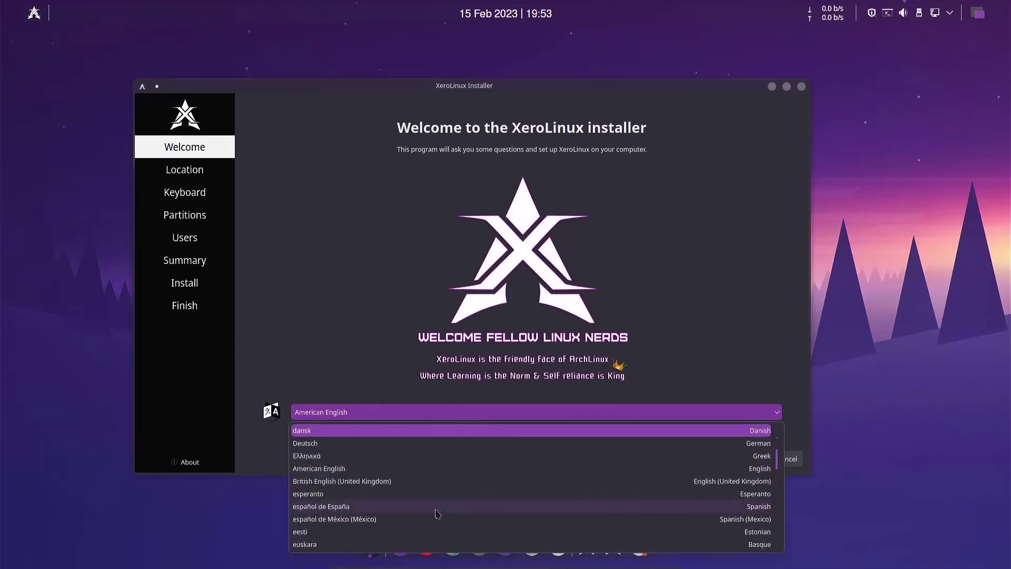
{"action": "left_click", "coordinate": [436, 509]}
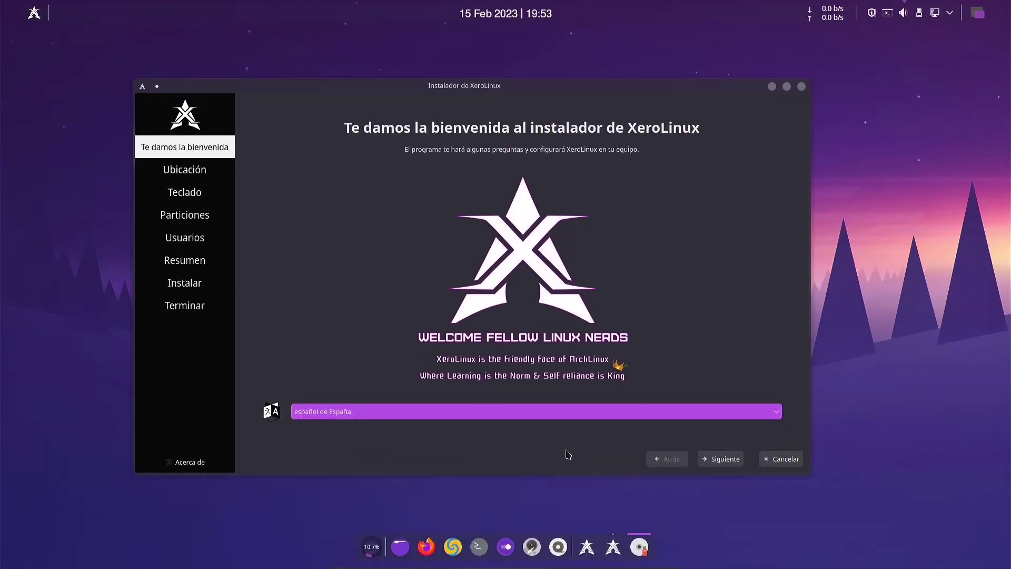
Set the time zone to Madrid on the location map, and test the Spanish keyboard layout with ñ
{"action": "left_click", "coordinate": [730, 463]}
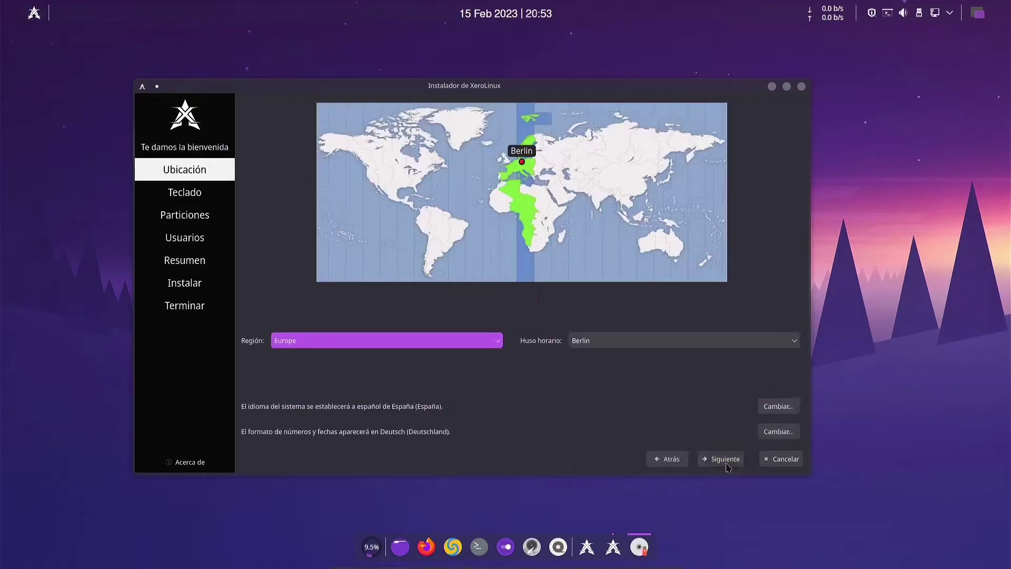
{"action": "left_click", "coordinate": [508, 182]}
{"action": "left_click", "coordinate": [723, 459]}
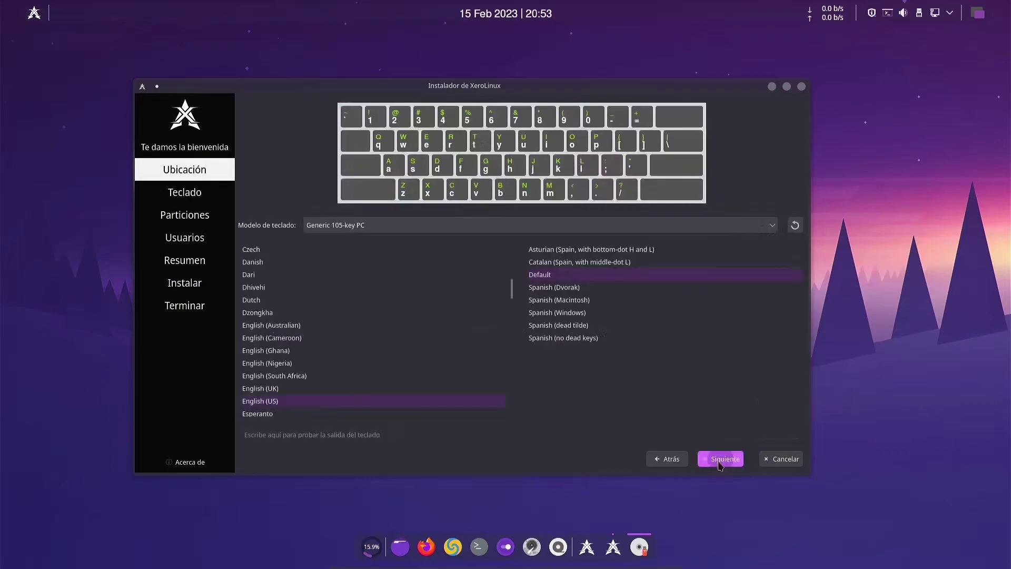
{"action": "left_click", "coordinate": [523, 435]}
{"action": "type", "text": "ñ"}
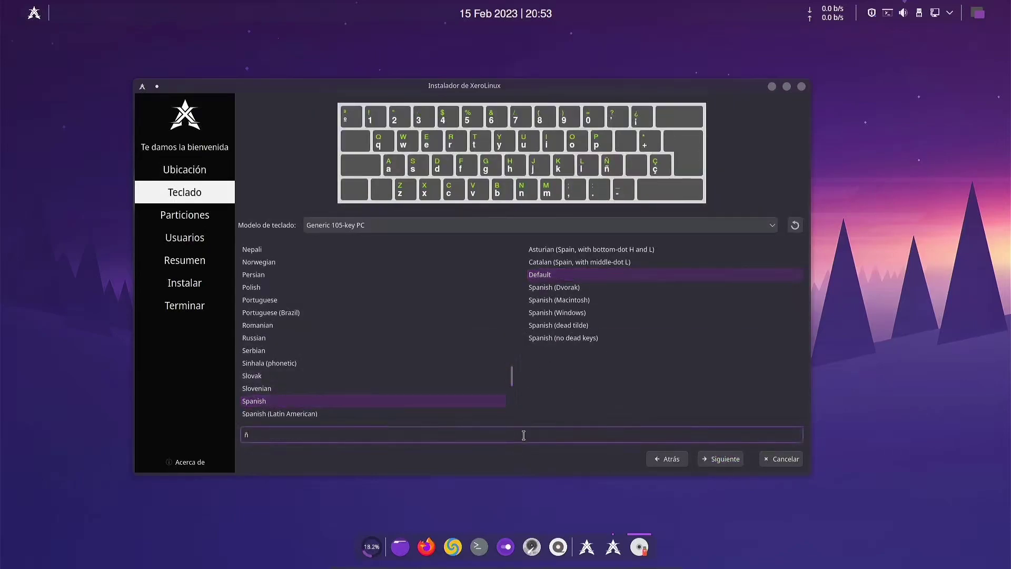
Choose Borrar el disco for the VBOX HARDDISK partitioning and continue to the user settings
{"action": "left_click", "coordinate": [704, 459]}
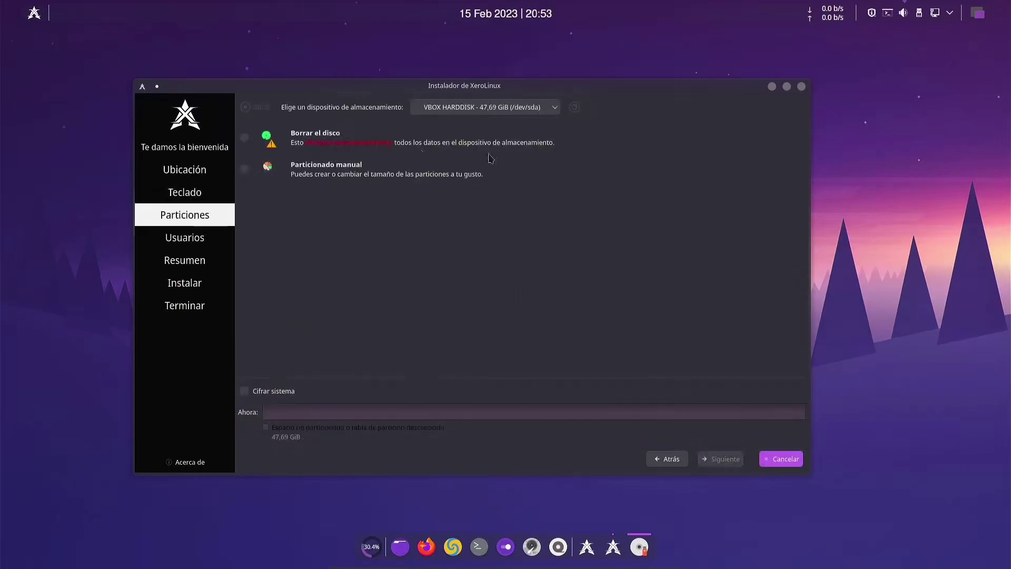
{"action": "left_click", "coordinate": [330, 135]}
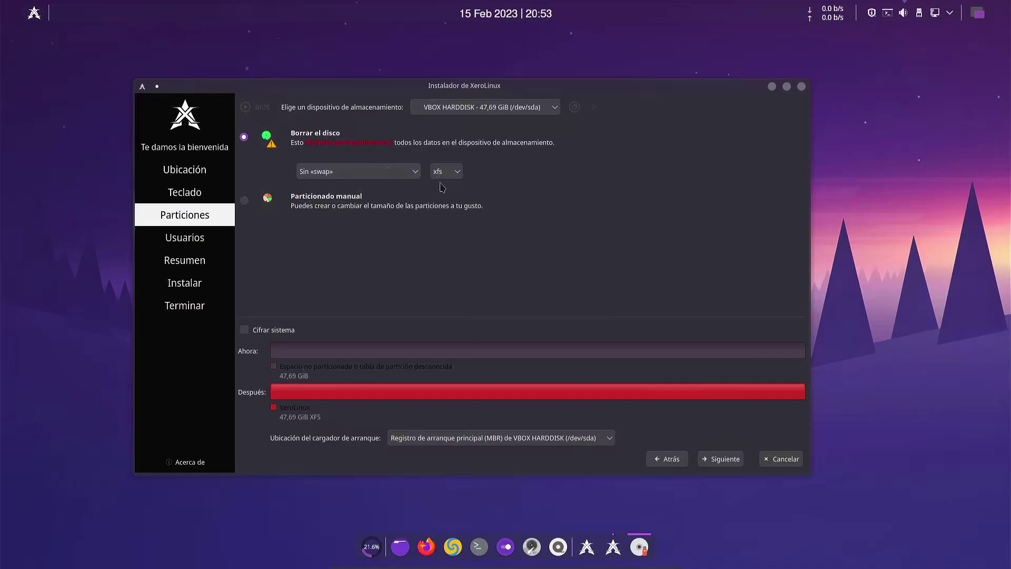
{"action": "left_click", "coordinate": [721, 459]}
Enter the user's name, enter and repeat the account password, and continue to the installation summary
{"action": "left_click", "coordinate": [364, 153]}
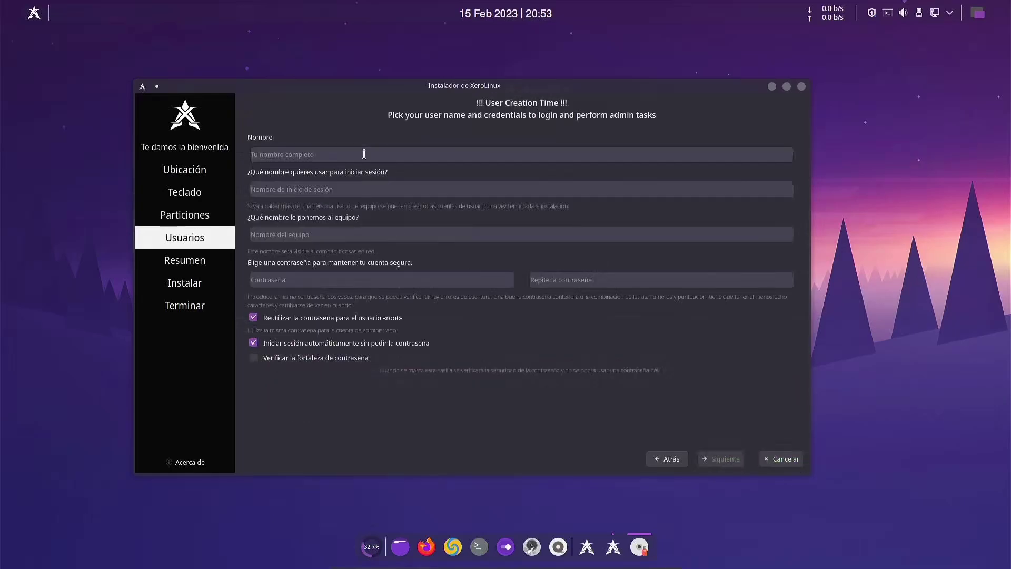
{"action": "type", "text": "rengtech"}
{"action": "key", "text": "Tab"}
{"action": "key", "text": "Tab"}
{"action": "key", "text": "Tab"}
{"action": "type", "text": "****"}
{"action": "key", "text": "Tab"}
{"action": "type", "text": "****"}
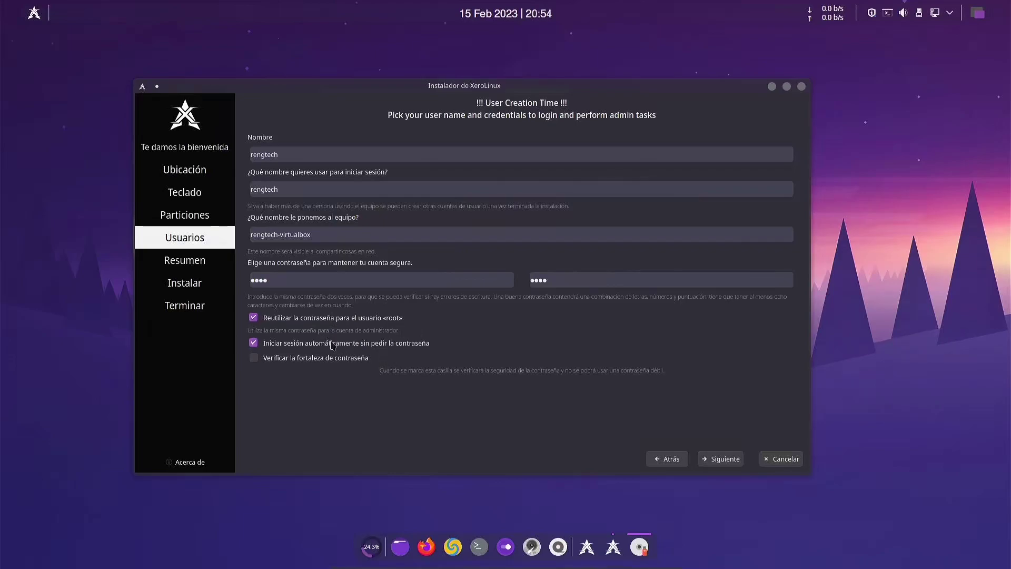
{"action": "left_click", "coordinate": [738, 456]}
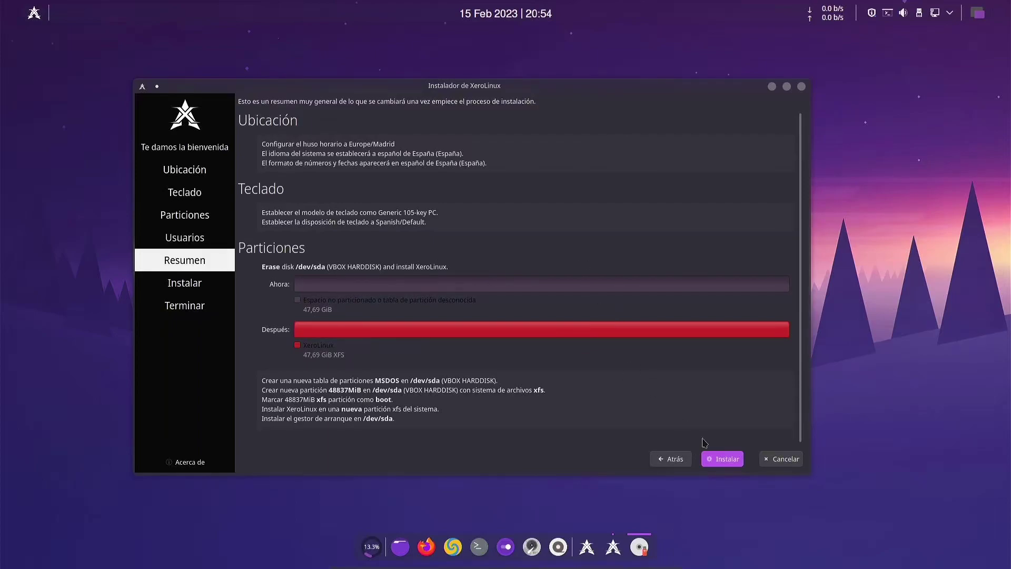
Start and confirm the installation of XeroLinux, and close the installer once it has finished
{"action": "left_click", "coordinate": [728, 460]}
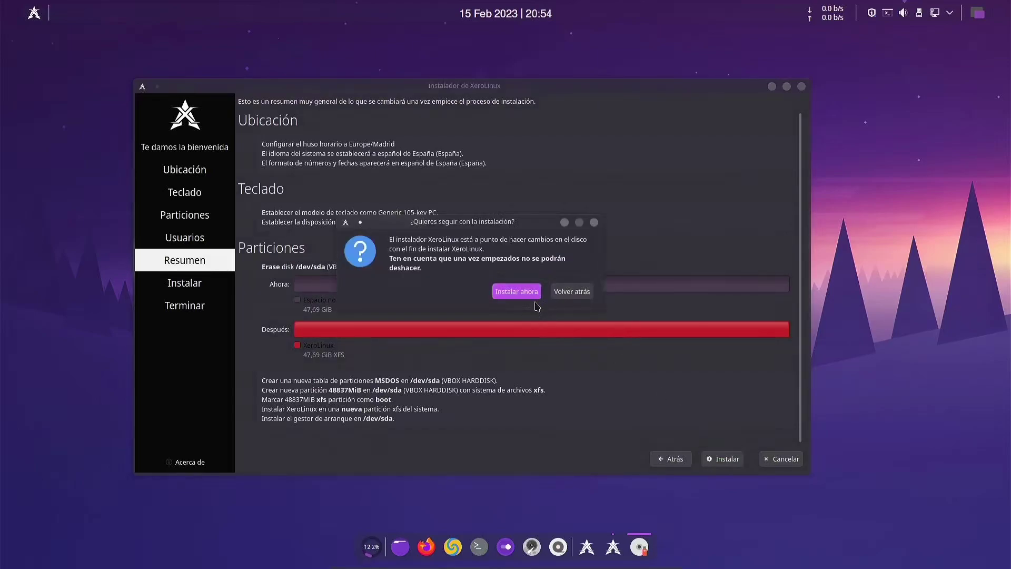
{"action": "left_click", "coordinate": [517, 292]}
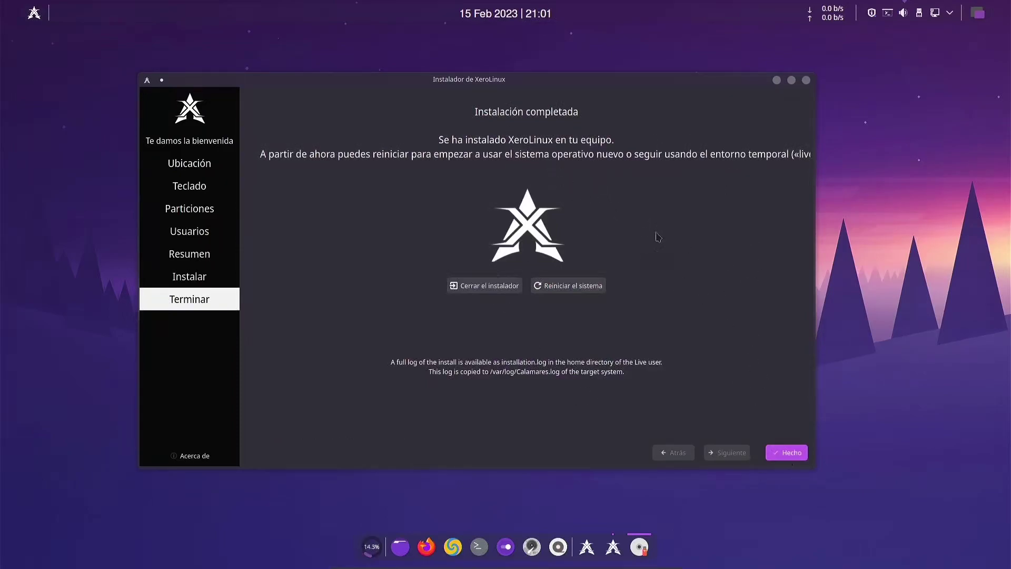
{"action": "left_click", "coordinate": [780, 450]}
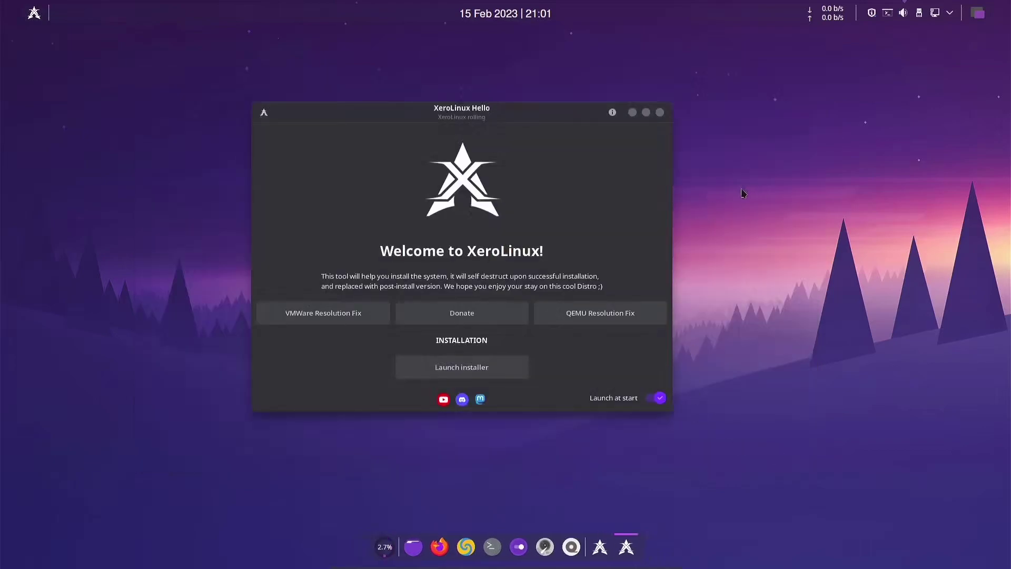
Shut down the live session and boot the installed system with the XeroLinux entry
{"action": "left_click", "coordinate": [35, 14]}
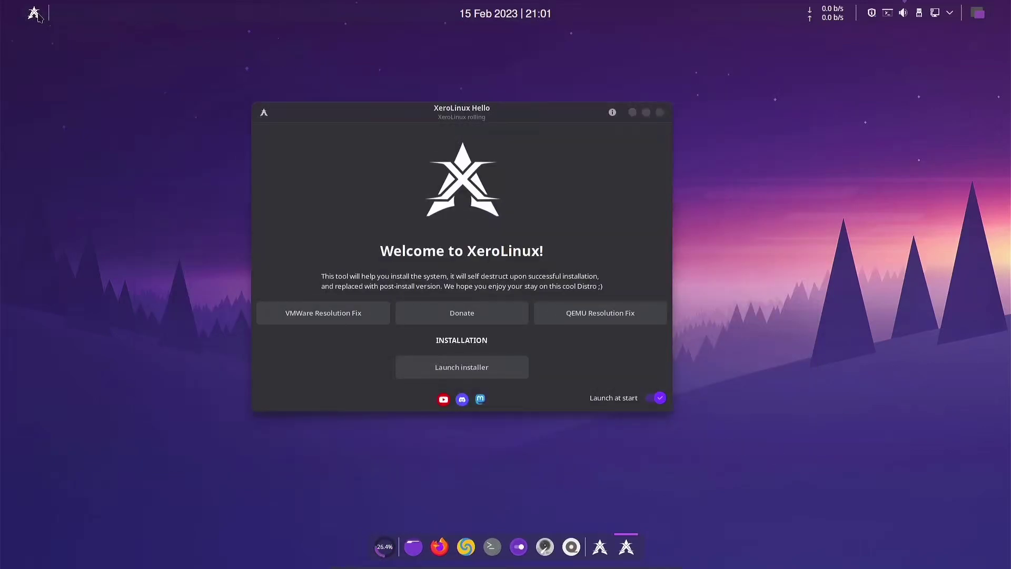
{"action": "mouse_move", "coordinate": [97, 212]}
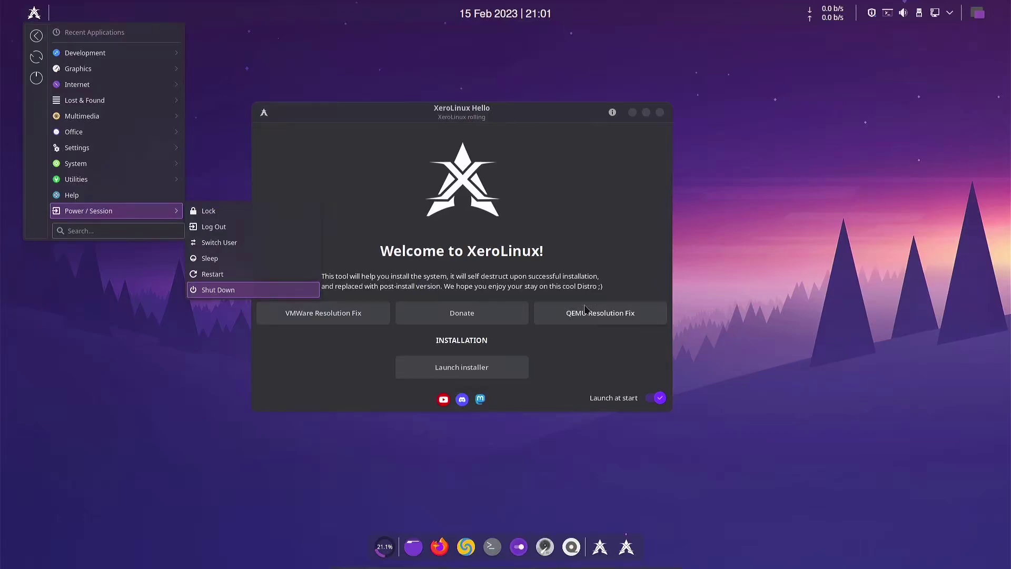
{"action": "key", "text": "Return"}
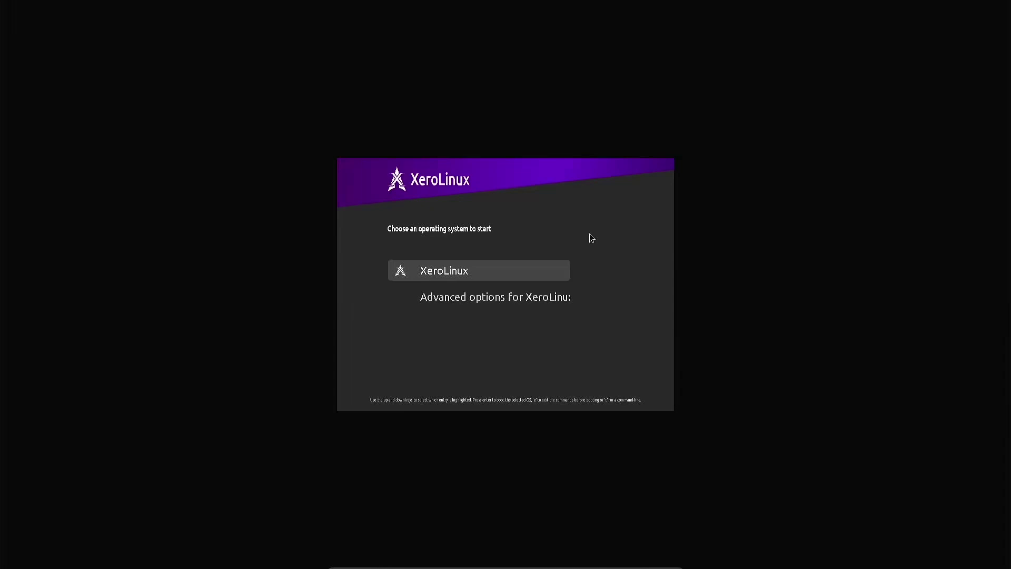
{"action": "key", "text": "Return"}
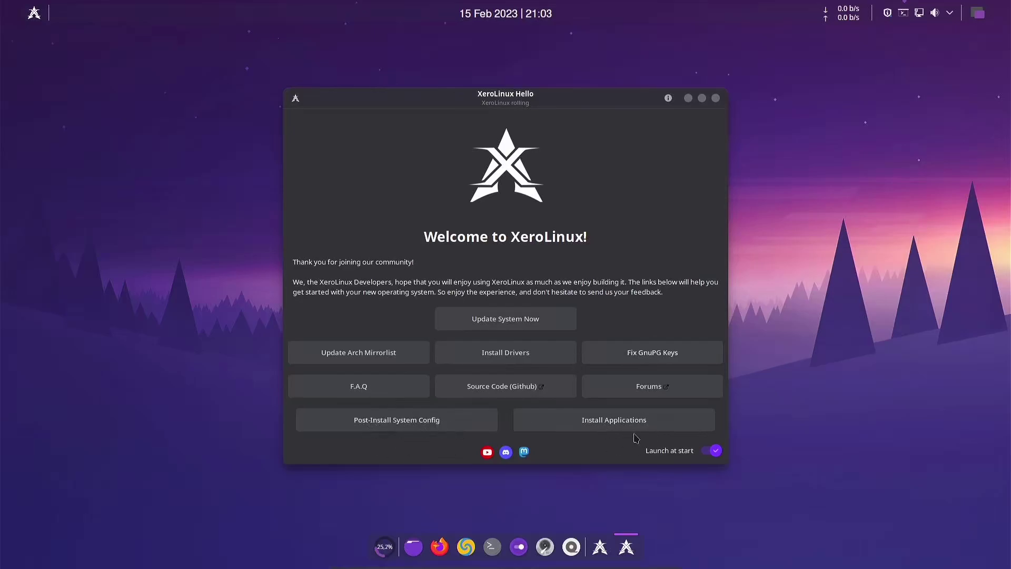
Open a terminal from the welcome window, maximize it and enlarge its text
{"action": "left_click", "coordinate": [515, 327]}
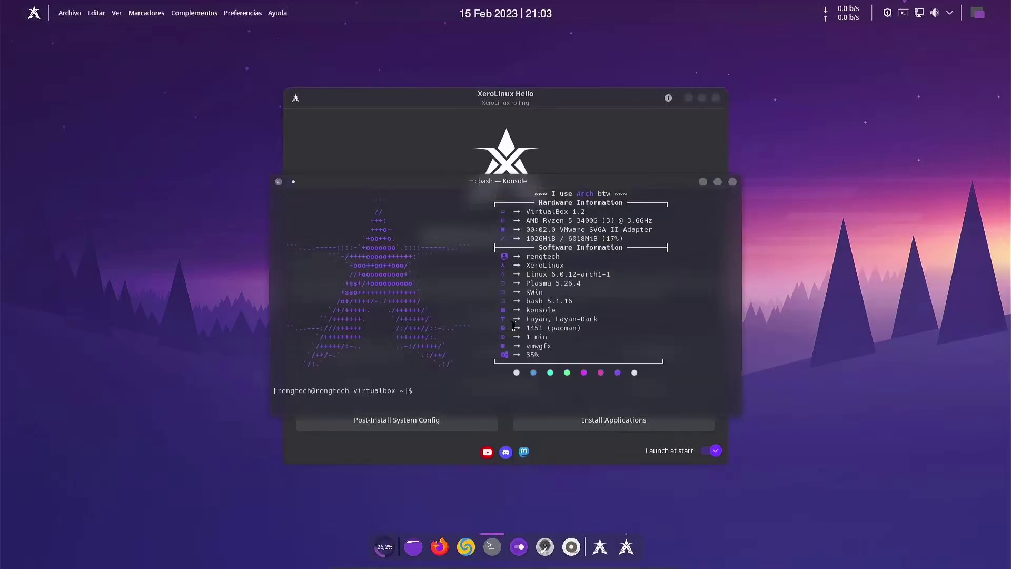
{"action": "double_click", "coordinate": [534, 180]}
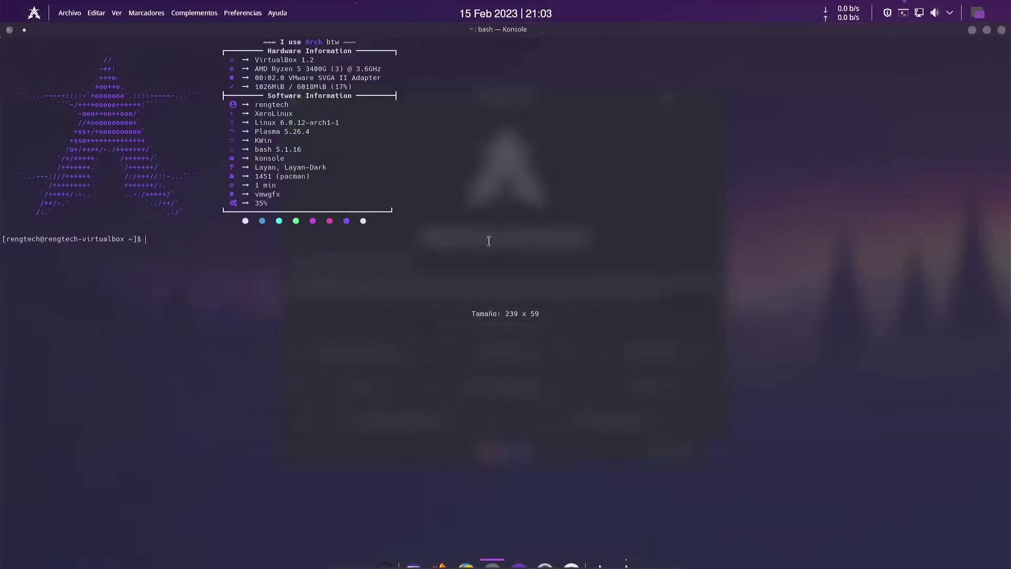
{"action": "scroll", "coordinate": [304, 105], "scroll_direction": "up", "scroll_amount": 5}
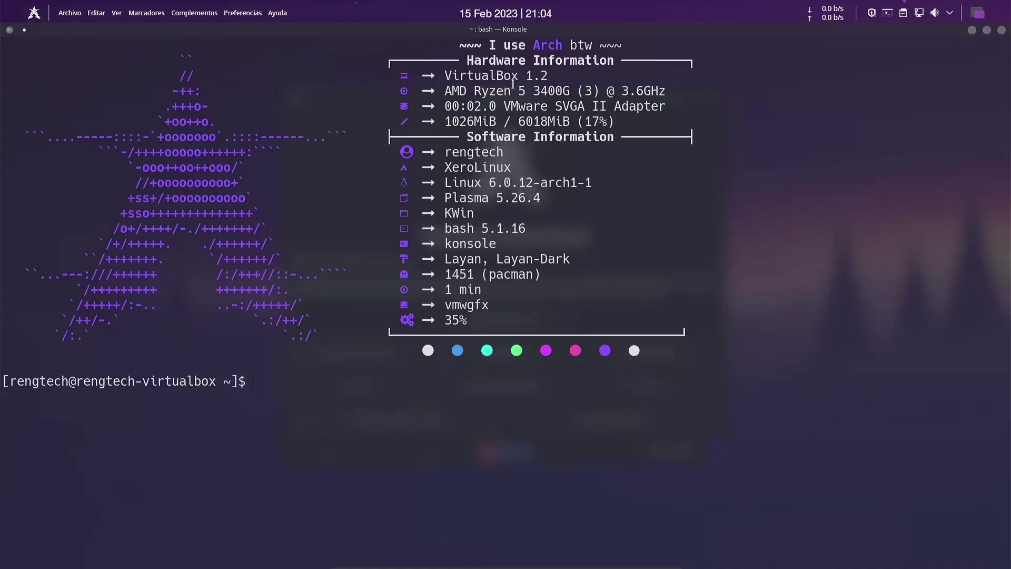
Highlight the virtual machine, memory and Linux kernel lines in the terminal's system information
{"action": "left_click_drag", "start_coordinate": [446, 75], "coordinate": [567, 77]}
{"action": "left_click", "coordinate": [574, 86]}
{"action": "left_click_drag", "start_coordinate": [446, 121], "coordinate": [497, 123]}
{"action": "left_click", "coordinate": [497, 123]}
{"action": "left_click_drag", "start_coordinate": [446, 183], "coordinate": [585, 183]}
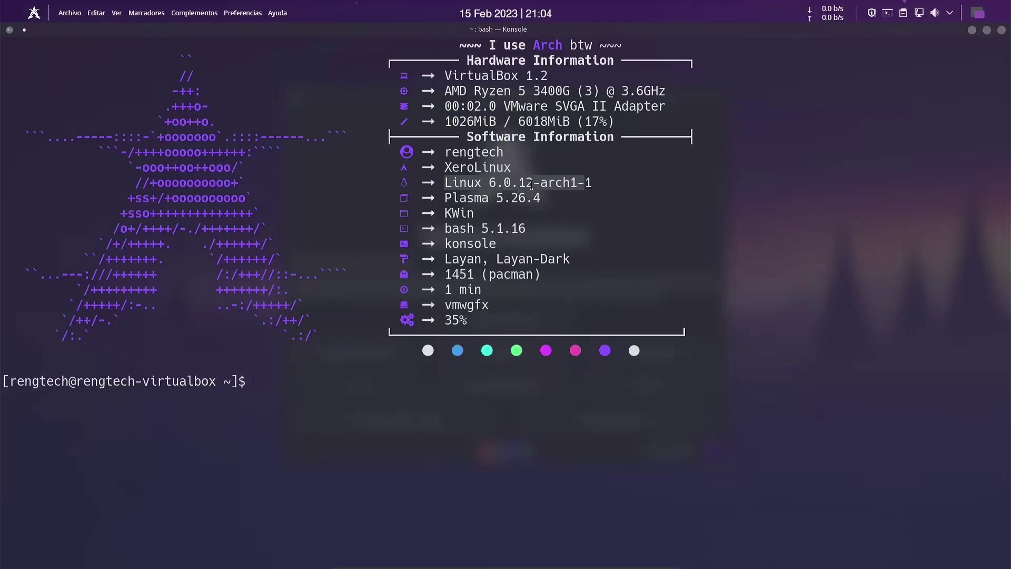
Run htop to examine the processor and memory usage, and close the terminal
{"action": "left_click", "coordinate": [363, 384]}
{"action": "type", "text": "htop"}
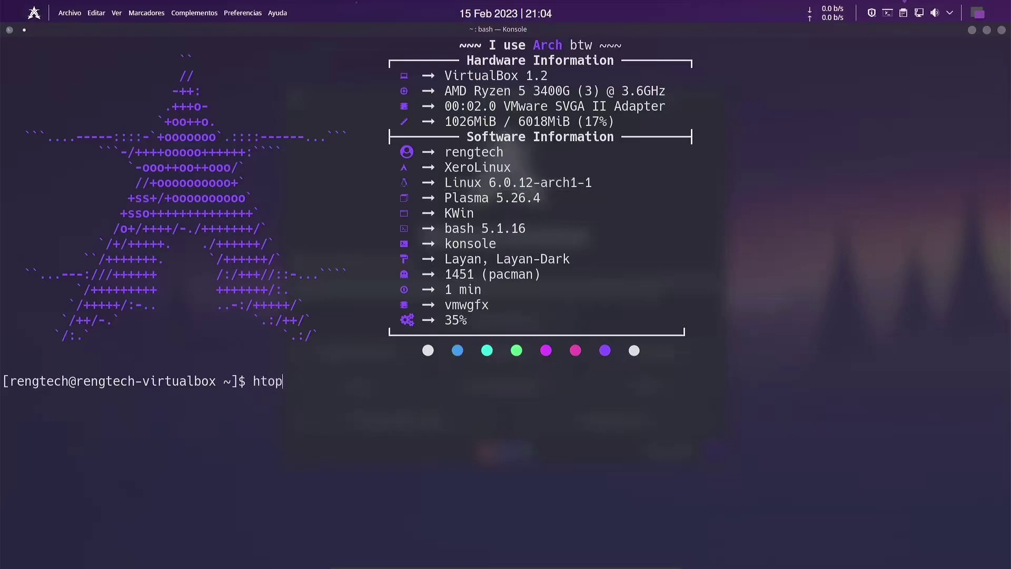
{"action": "key", "text": "Return"}
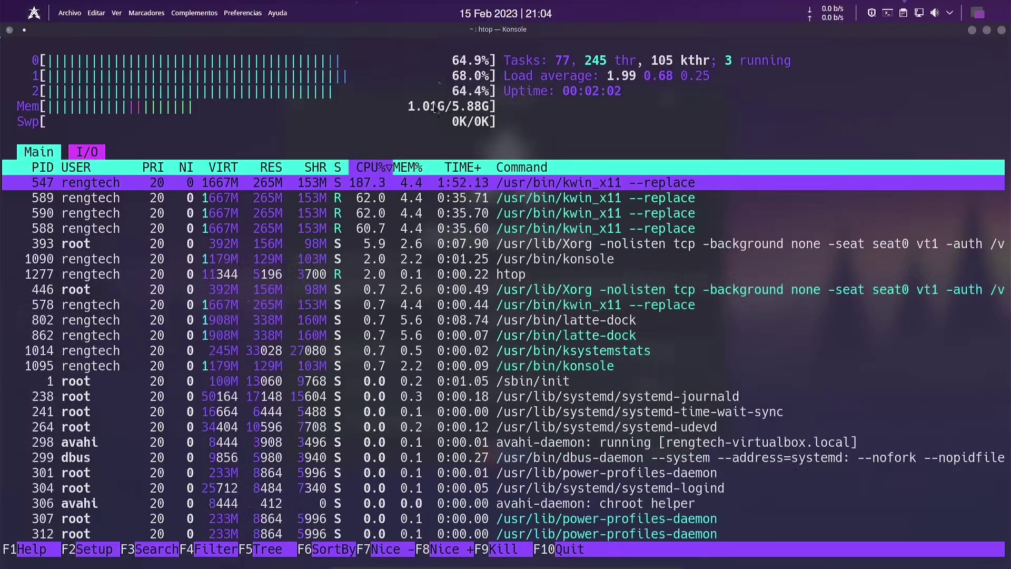
{"action": "left_click", "coordinate": [1003, 32]}
Open the Drivers Installer page and launch its Proprietary Drivers (non Free) script
{"action": "left_click", "coordinate": [507, 371]}
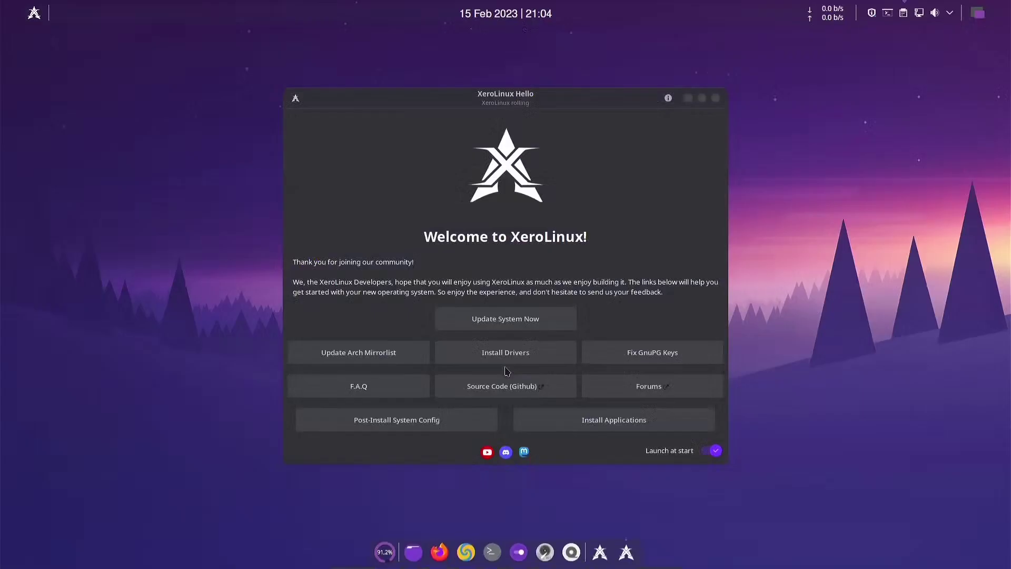
{"action": "left_click", "coordinate": [533, 359]}
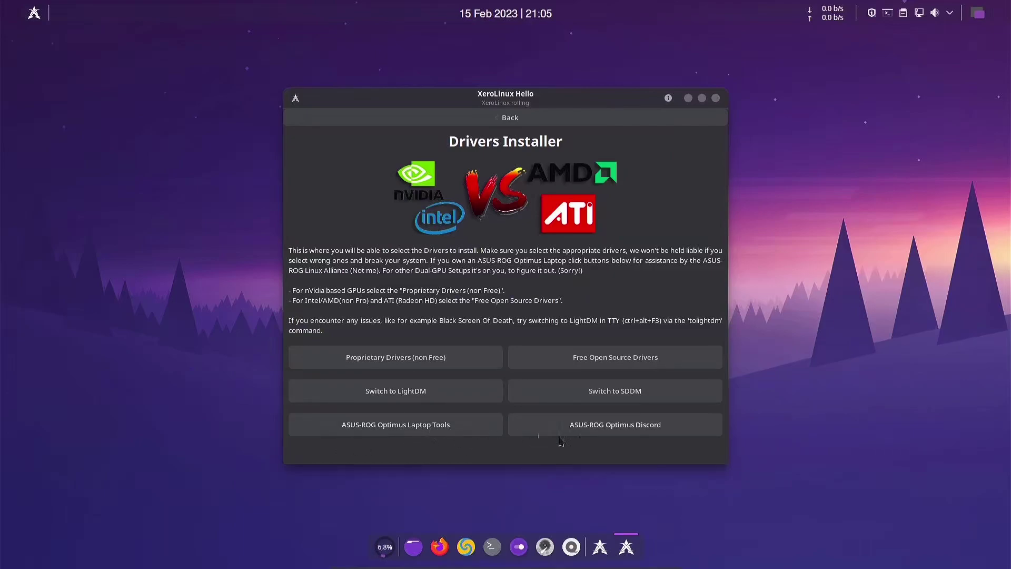
{"action": "left_click", "coordinate": [431, 363]}
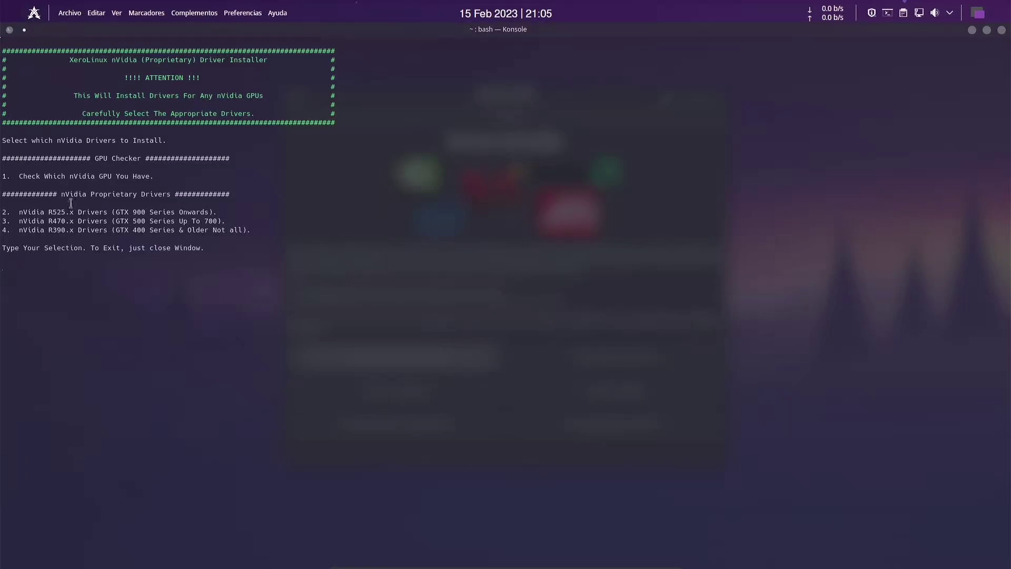
Examine the GPU check option and the nVidia driver choices for each GTX series
{"action": "left_click_drag", "start_coordinate": [25, 177], "coordinate": [150, 177]}
{"action": "left_click", "coordinate": [169, 228]}
{"action": "left_click_drag", "start_coordinate": [133, 213], "coordinate": [150, 215]}
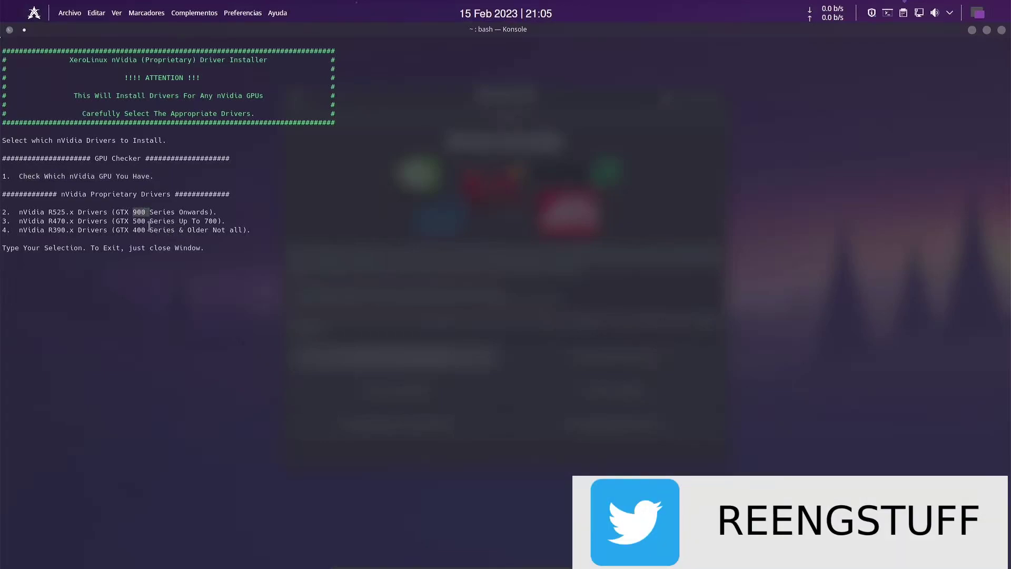
{"action": "left_click", "coordinate": [131, 223]}
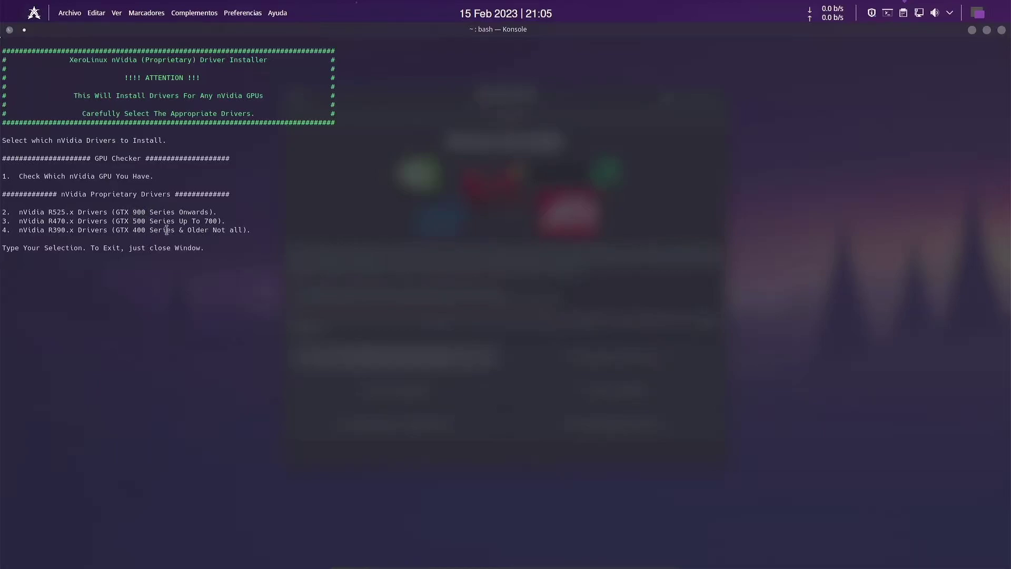
Close the nVidia driver script and launch the Free Open Source Drivers script
{"action": "left_click", "coordinate": [1002, 31]}
{"action": "left_click", "coordinate": [624, 361]}
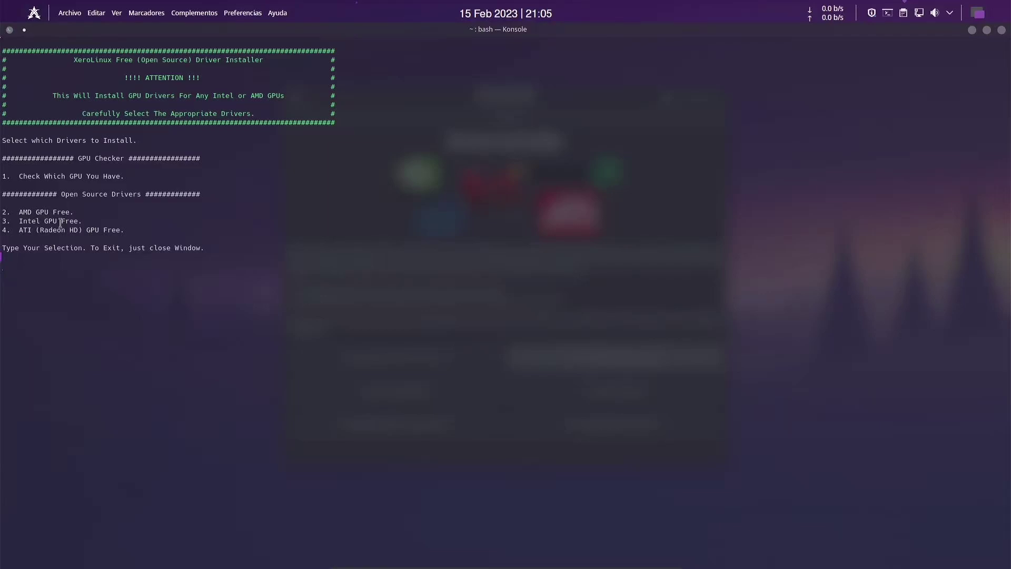
Close the free driver installer script and open the Post-Install System Config page from the welcome screen
{"action": "left_click", "coordinate": [1002, 31]}
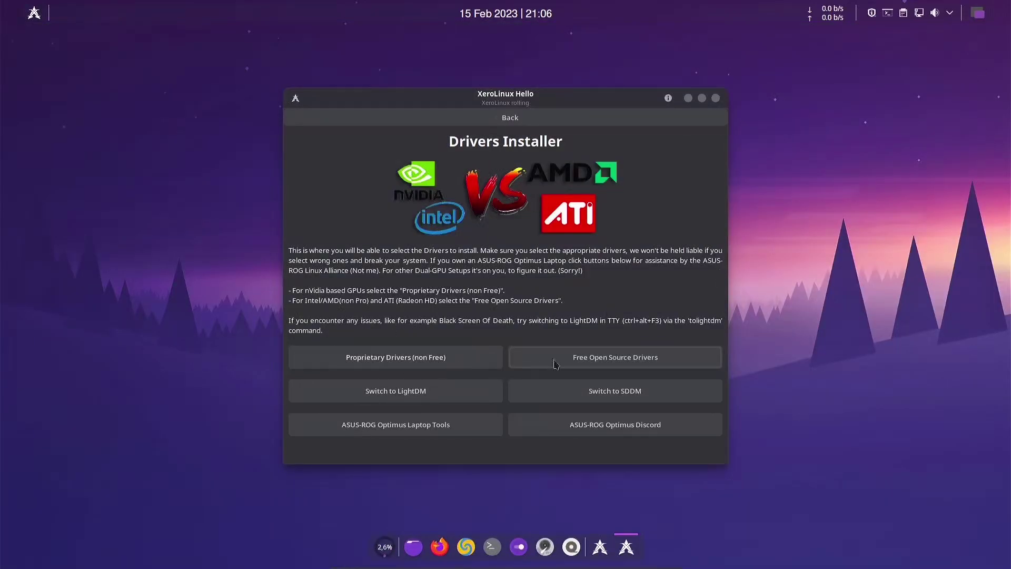
{"action": "left_click", "coordinate": [510, 119]}
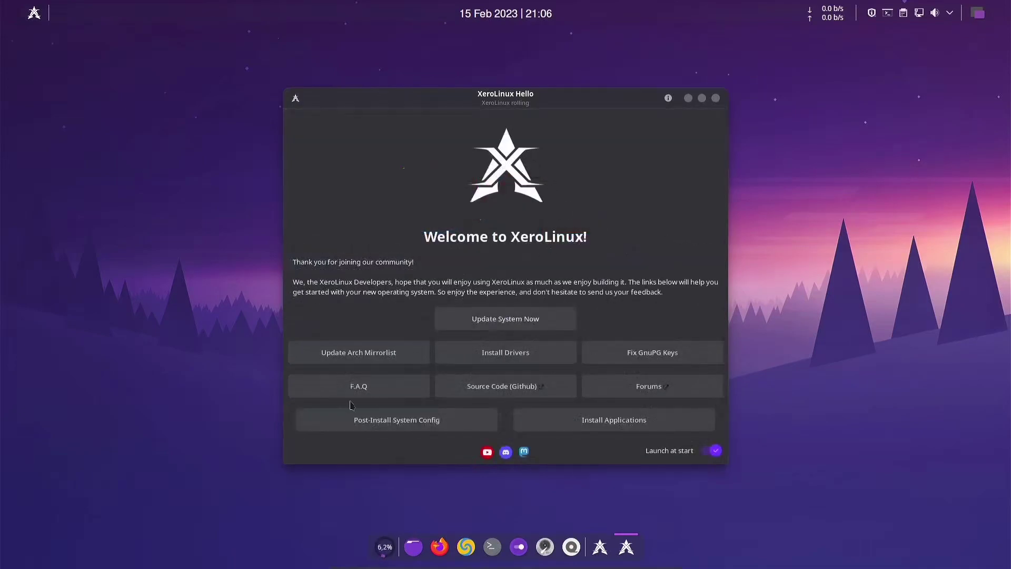
{"action": "left_click", "coordinate": [394, 428]}
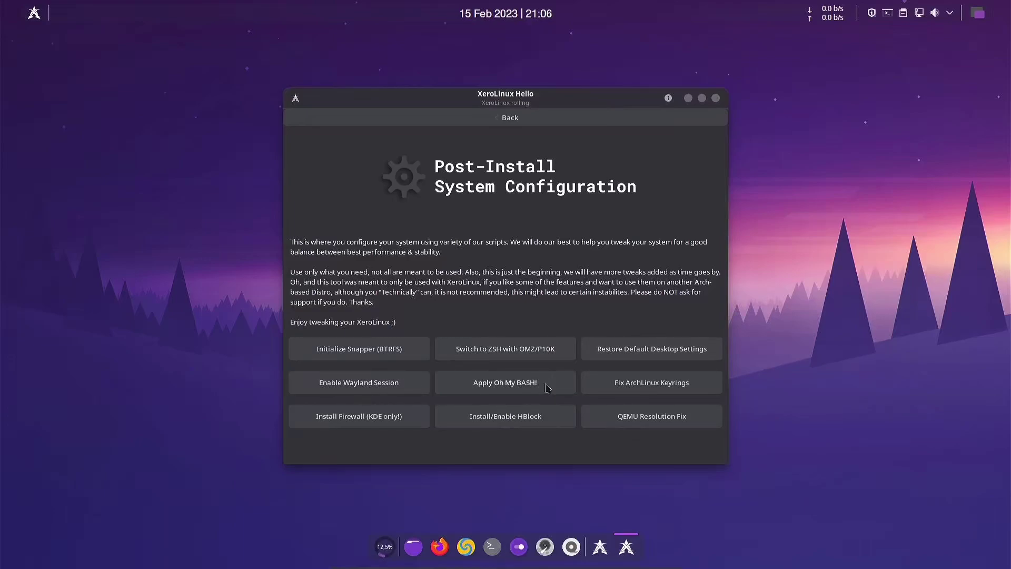
Apply Oh My BASH!, restore its terminal to a smaller window and close it once the installation finishes
{"action": "left_click", "coordinate": [529, 385]}
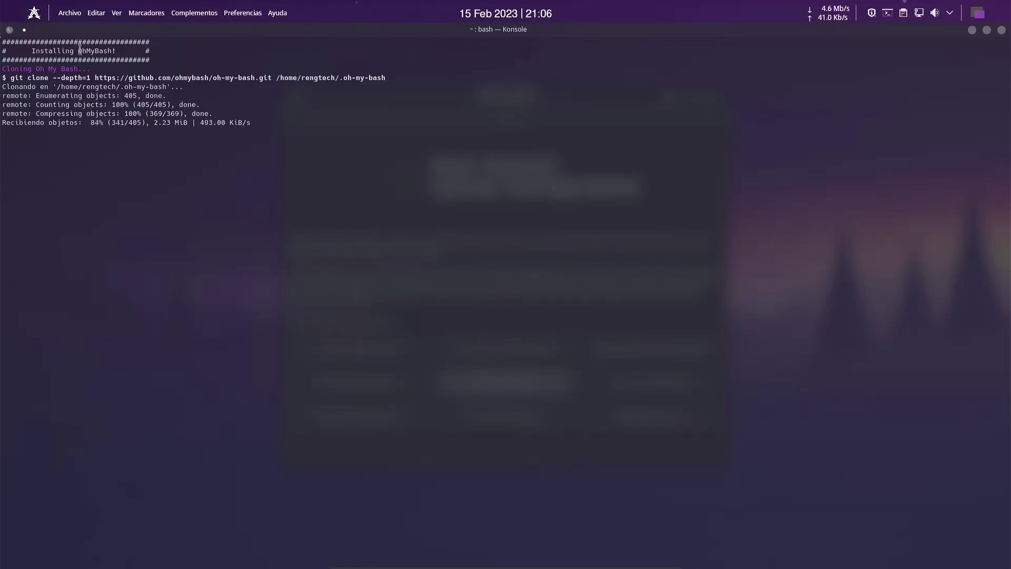
{"action": "left_click_drag", "start_coordinate": [79, 50], "coordinate": [112, 51]}
{"action": "mouse_move", "coordinate": [308, 29]}
{"action": "left_mouse_down"}
{"action": "mouse_move", "coordinate": [278, 77]}
{"action": "mouse_move", "coordinate": [217, 54]}
{"action": "left_mouse_up"}
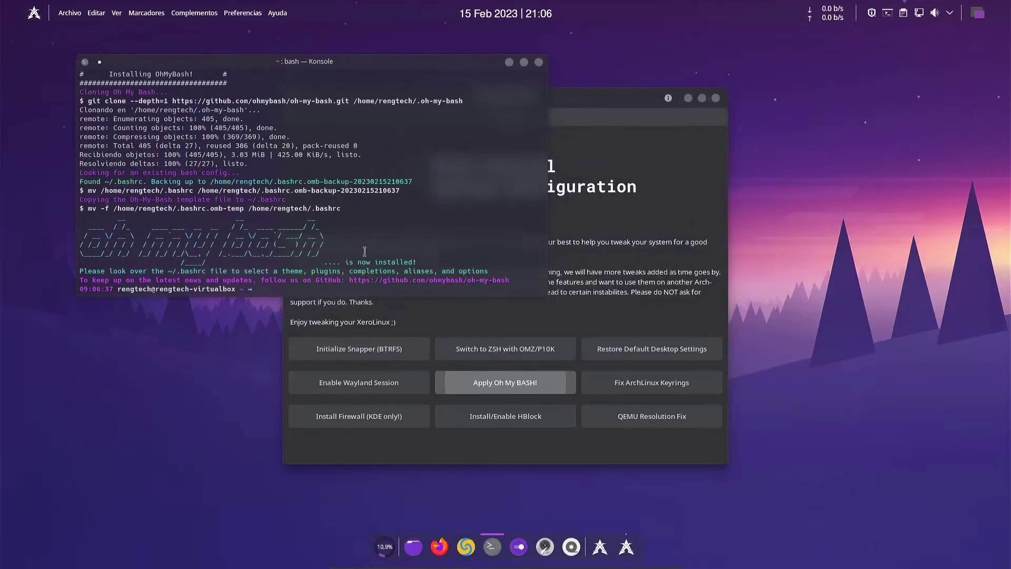
{"action": "left_click", "coordinate": [539, 62]}
Open new terminal windows to check the Bash prompt and system information, closing each one
{"action": "key", "text": "ctrl+alt+t"}
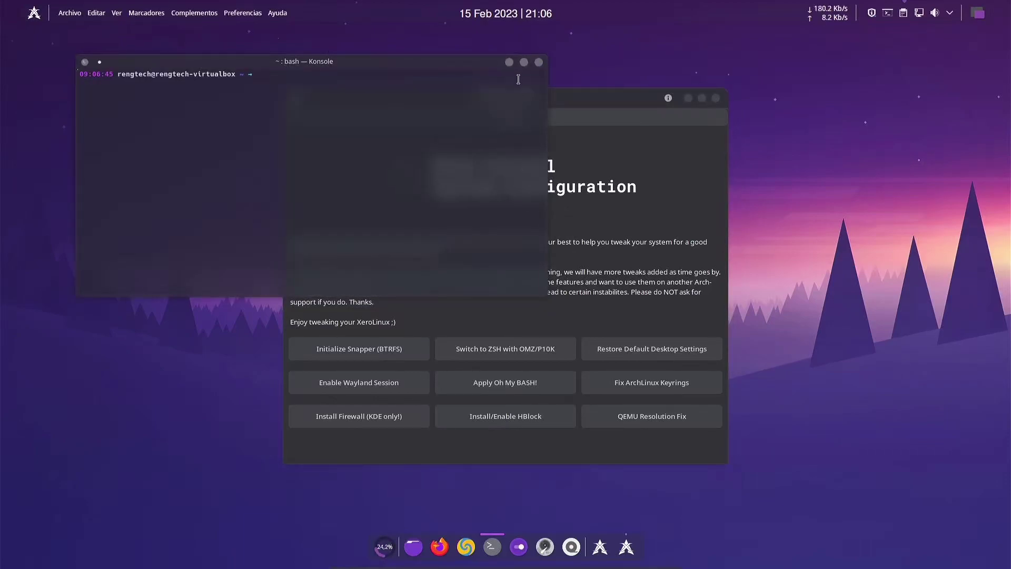
{"action": "left_click", "coordinate": [539, 62]}
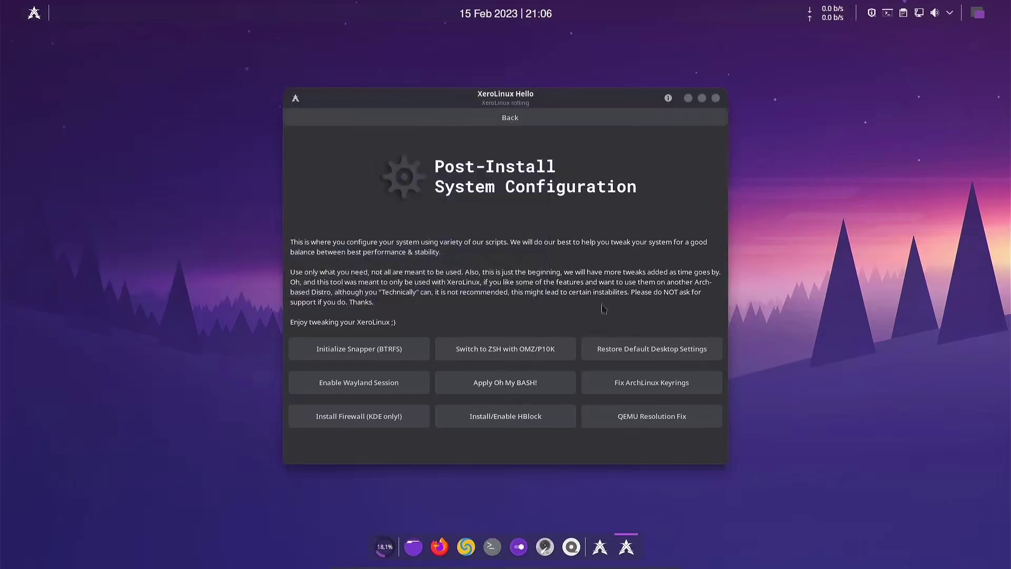
{"action": "left_click", "coordinate": [492, 547]}
{"action": "type", "text": "n"}
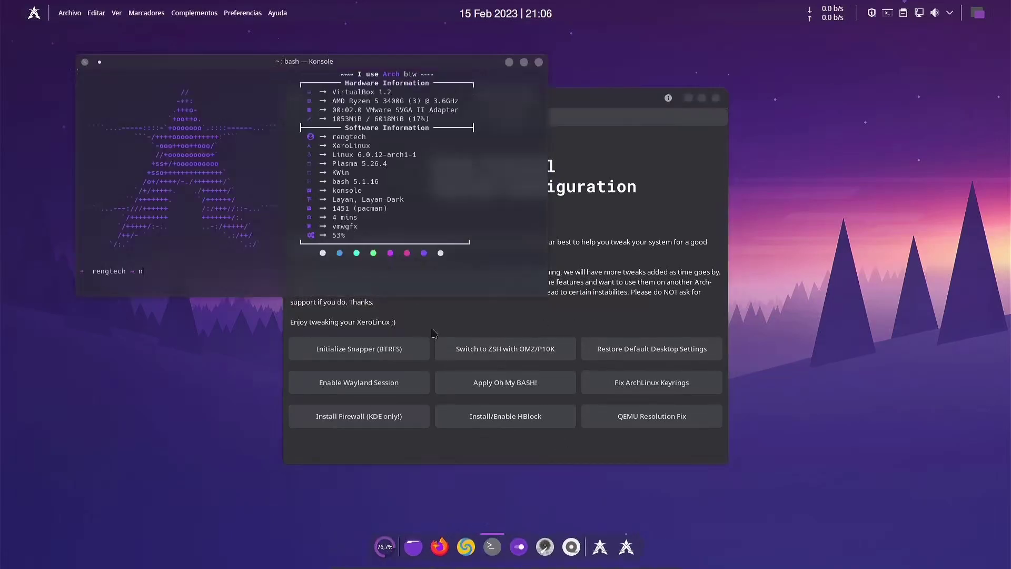
{"action": "left_click", "coordinate": [539, 62]}
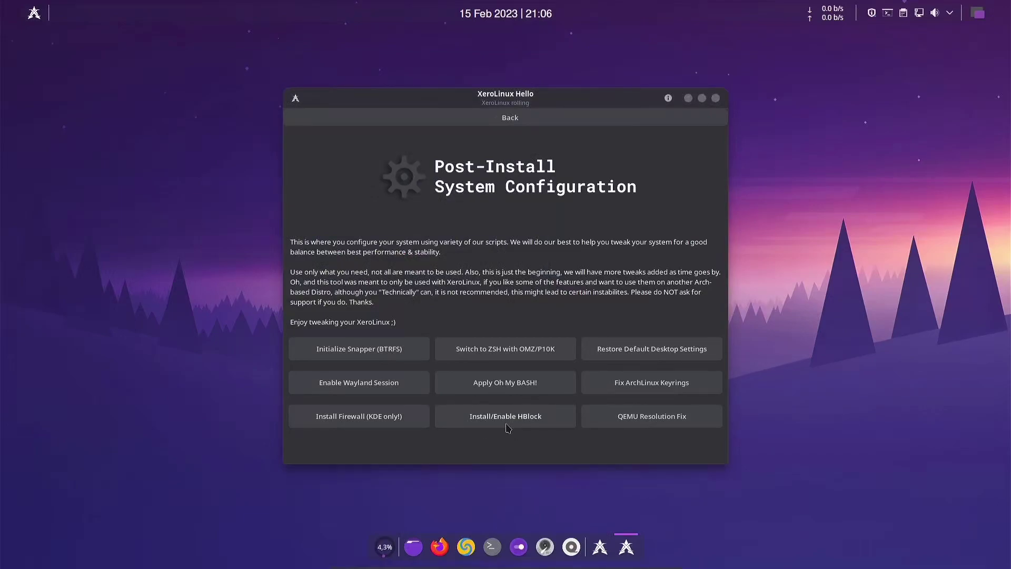
Return to the welcome screen, open the Install Applications page and enlarge its window to full screen
{"action": "left_click", "coordinate": [512, 117]}
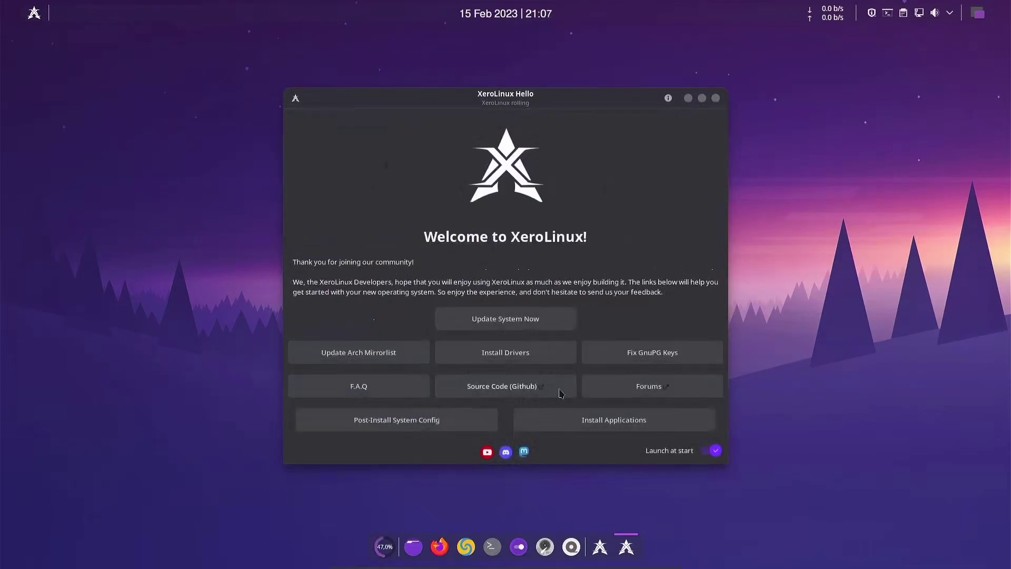
{"action": "left_click", "coordinate": [599, 420]}
{"action": "left_click_drag", "start_coordinate": [449, 95], "coordinate": [467, 105]}
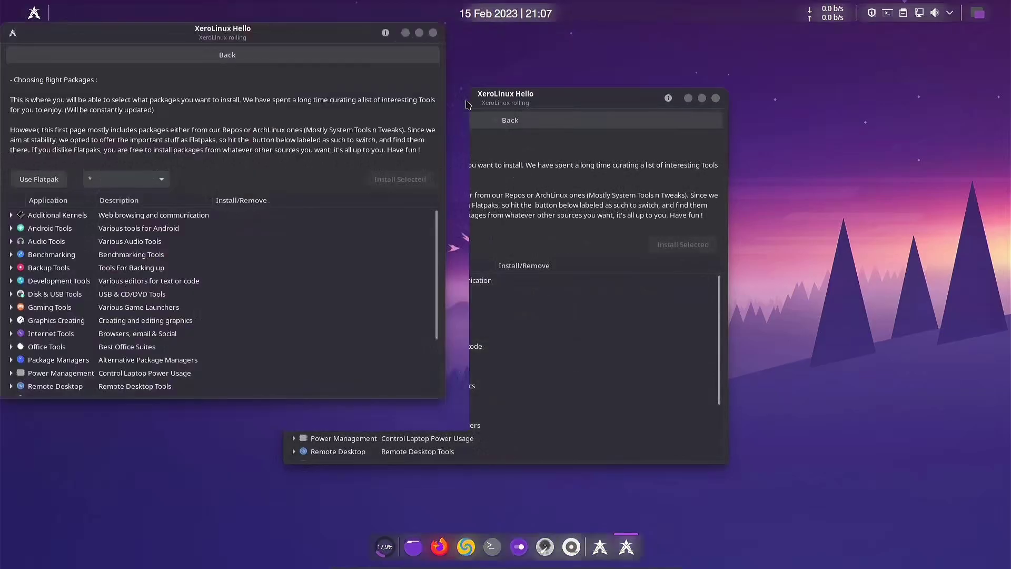
Examine the packages offered under Additional Kernels and Android Tools, and collapse both categories
{"action": "double_click", "coordinate": [55, 196]}
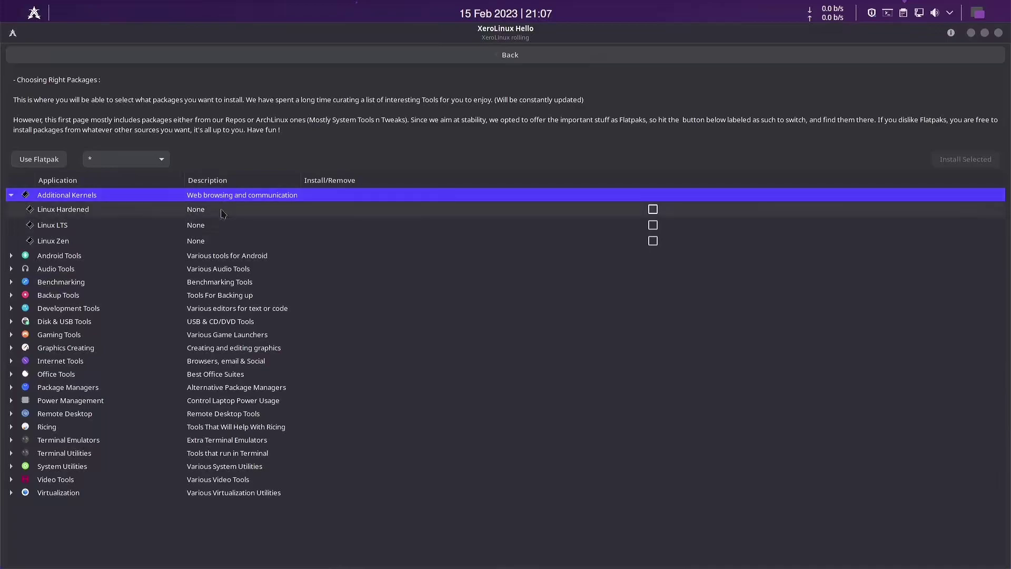
{"action": "left_click", "coordinate": [95, 213]}
{"action": "left_click", "coordinate": [79, 241]}
{"action": "left_click", "coordinate": [79, 225]}
{"action": "left_click", "coordinate": [10, 195]}
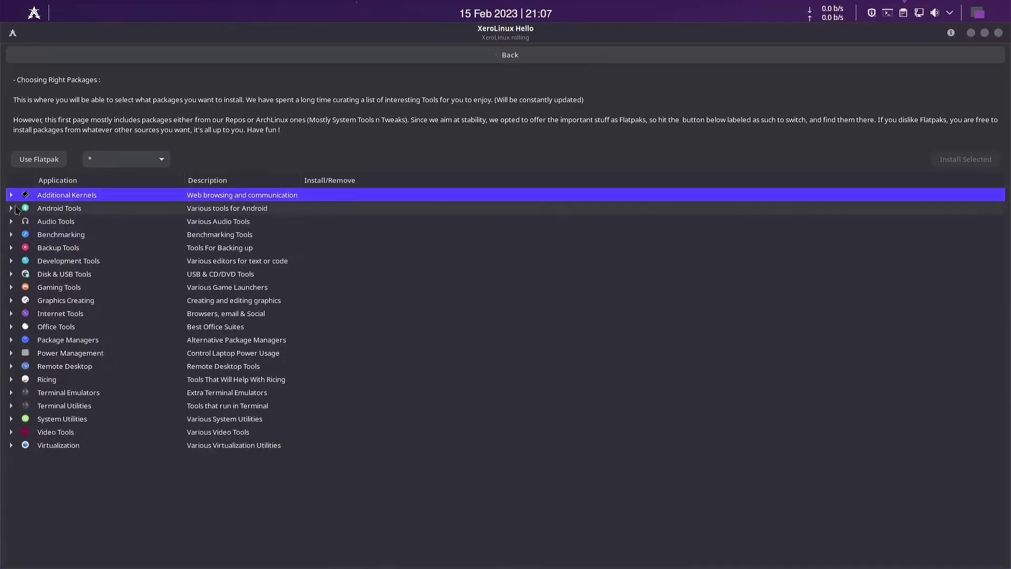
{"action": "left_click", "coordinate": [11, 208]}
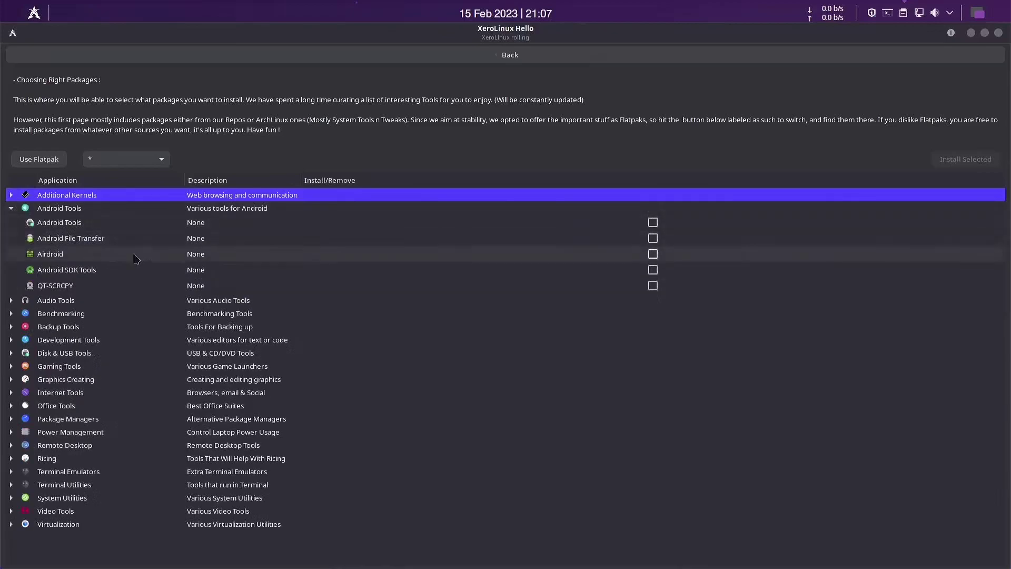
{"action": "left_click", "coordinate": [137, 223]}
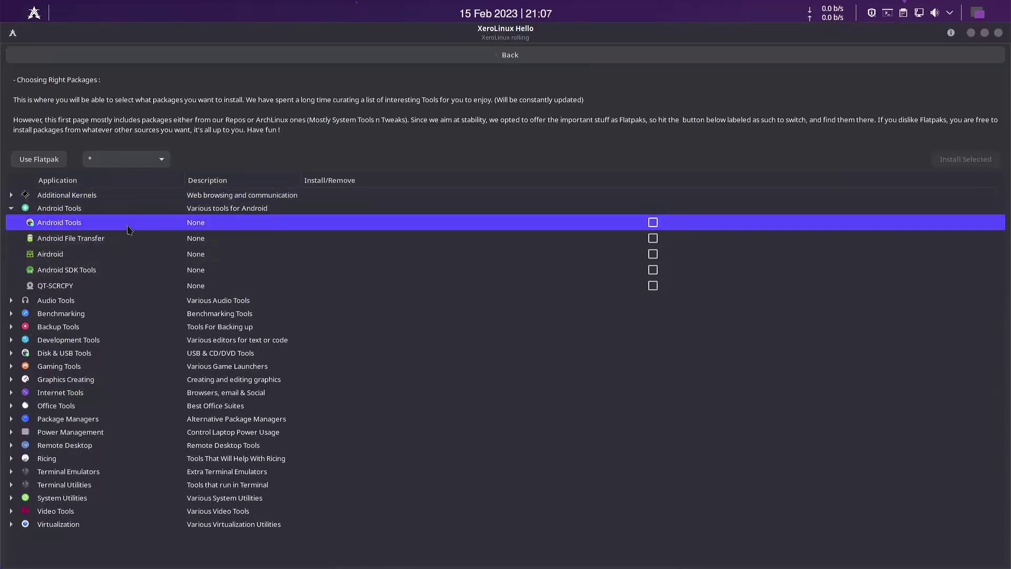
{"action": "left_click", "coordinate": [136, 240]}
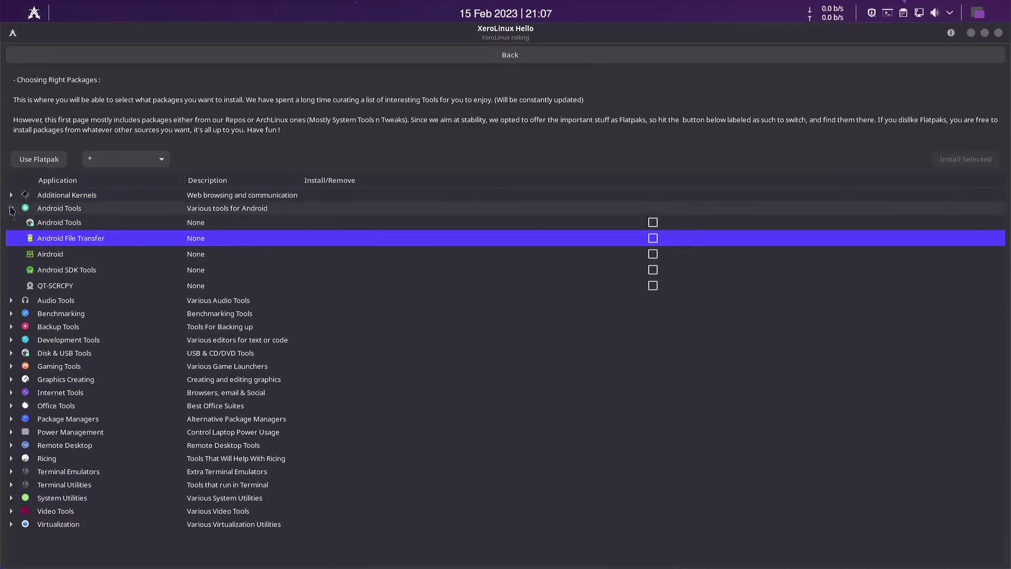
{"action": "left_click", "coordinate": [11, 209]}
Try marking Spotify w/ Adblocker under Audio Tools for installation, and clear the selection again
{"action": "left_click", "coordinate": [11, 221]}
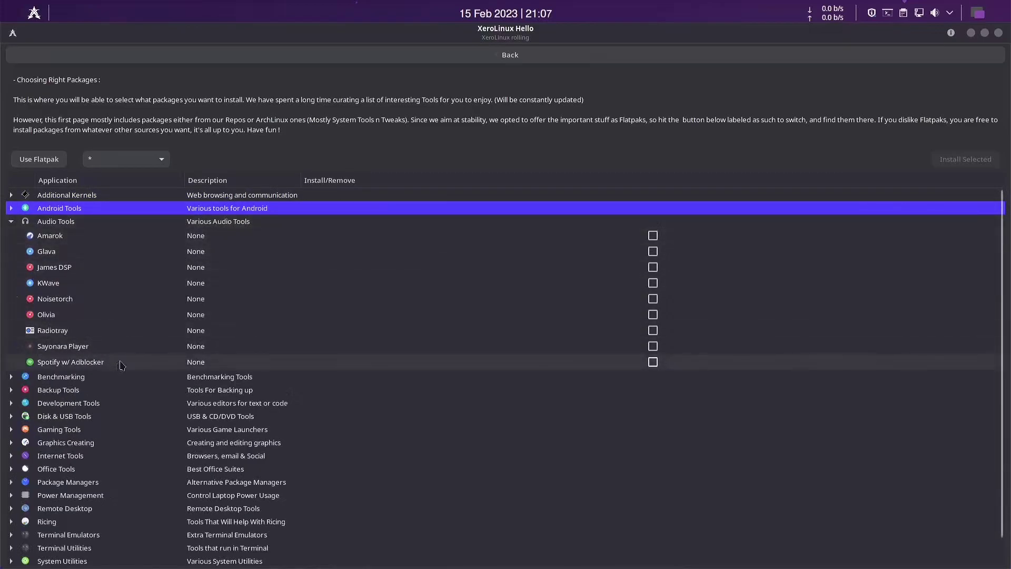
{"action": "left_click", "coordinate": [654, 362]}
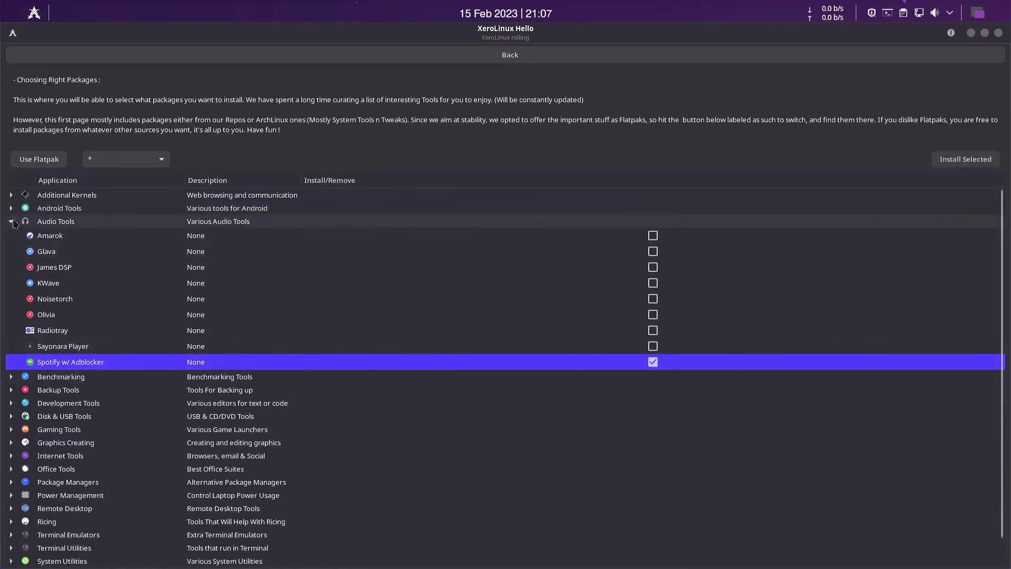
{"action": "left_click", "coordinate": [653, 363]}
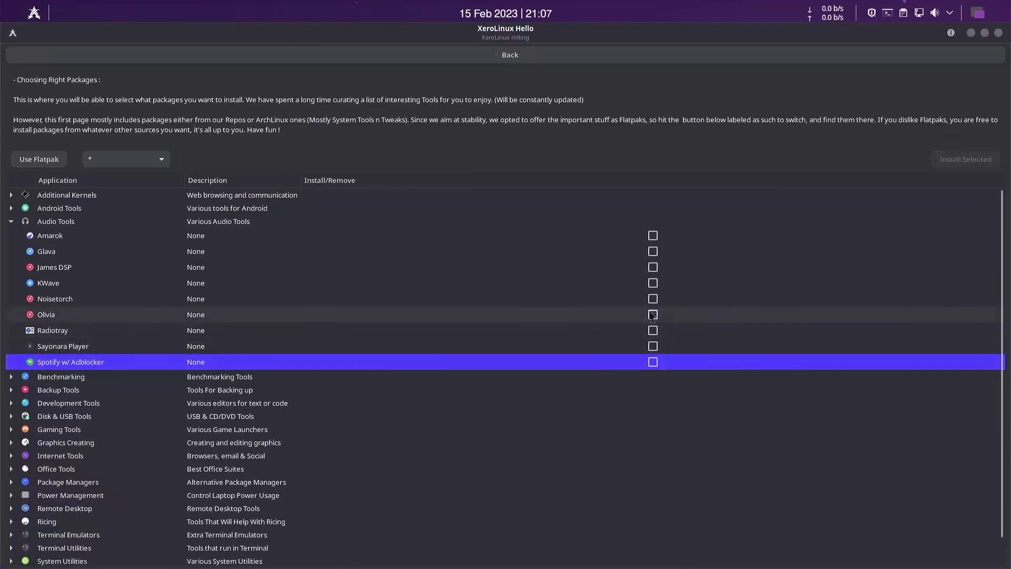
{"action": "left_click", "coordinate": [11, 222]}
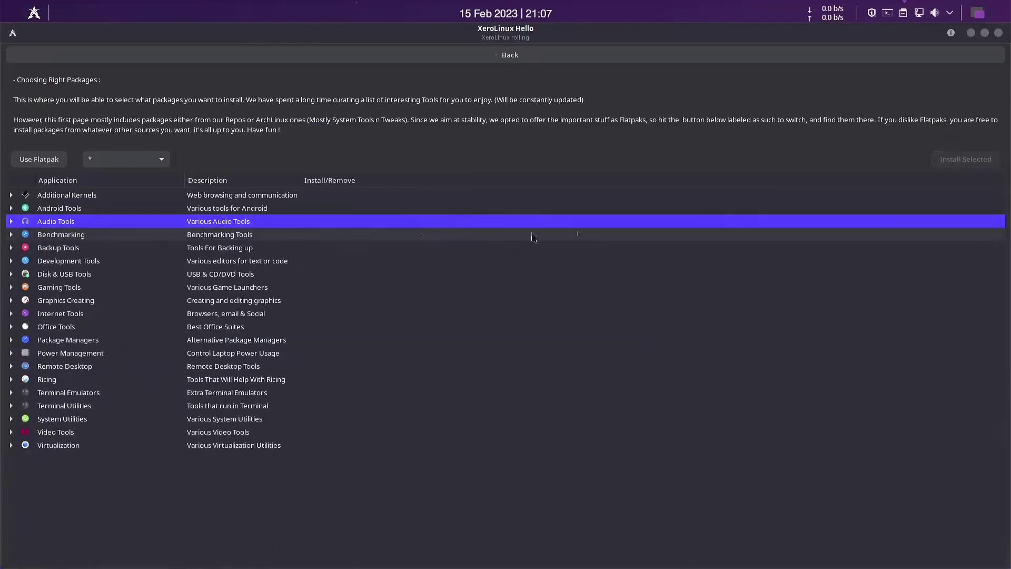
Mark Amarok under Audio Tools for installation and collapse the category
{"action": "double_click", "coordinate": [132, 221]}
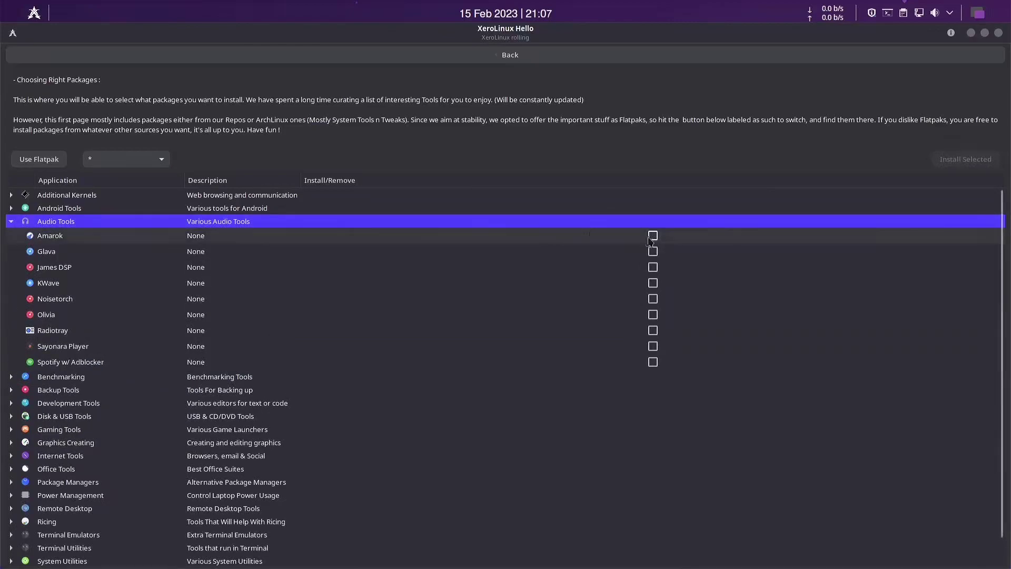
{"action": "left_click", "coordinate": [653, 235]}
{"action": "left_click", "coordinate": [10, 222]}
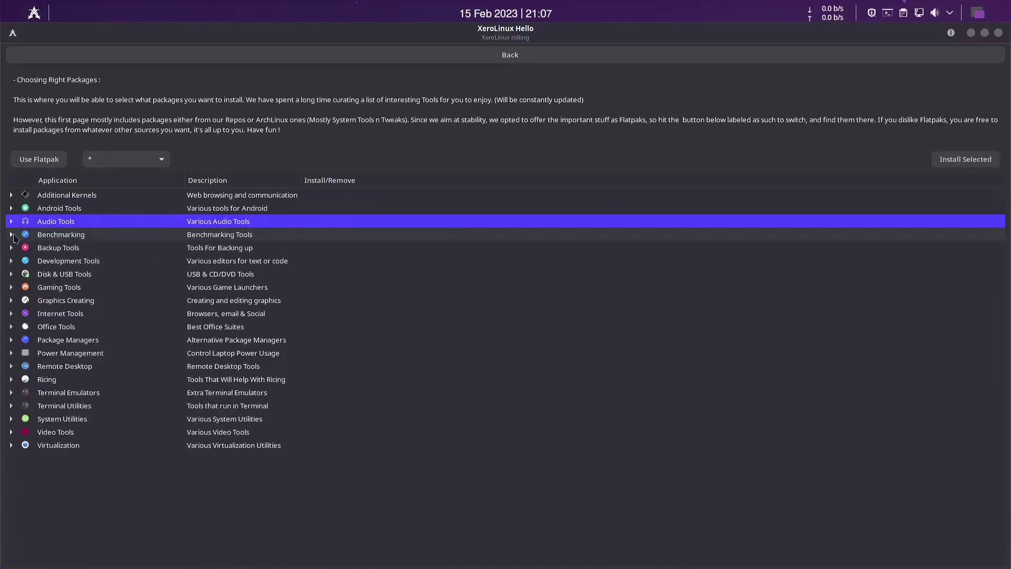
Examine the packages offered under Benchmarking, Backup Tools, Development Tools and Disk & USB Tools
{"action": "left_click", "coordinate": [11, 235]}
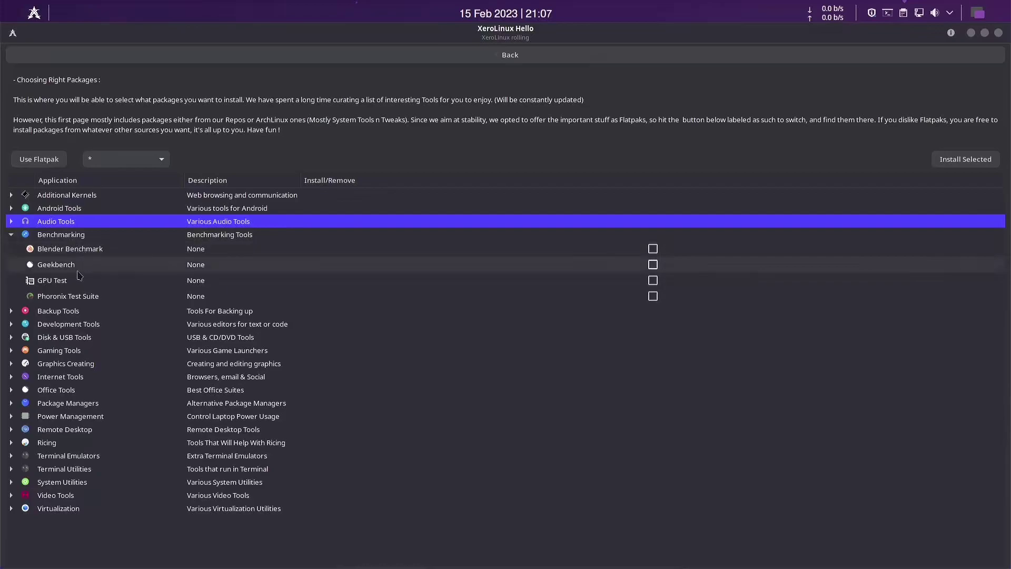
{"action": "left_click", "coordinate": [11, 311]}
{"action": "scroll", "coordinate": [62, 289], "scroll_direction": "down", "scroll_amount": 1}
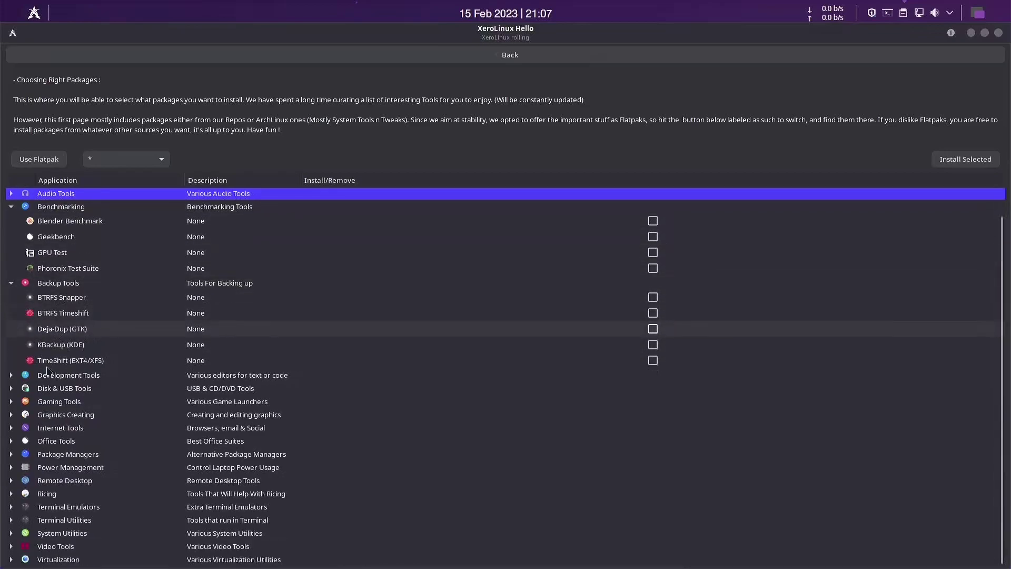
{"action": "left_click", "coordinate": [106, 376]}
{"action": "scroll", "coordinate": [111, 395], "scroll_direction": "down", "scroll_amount": 3}
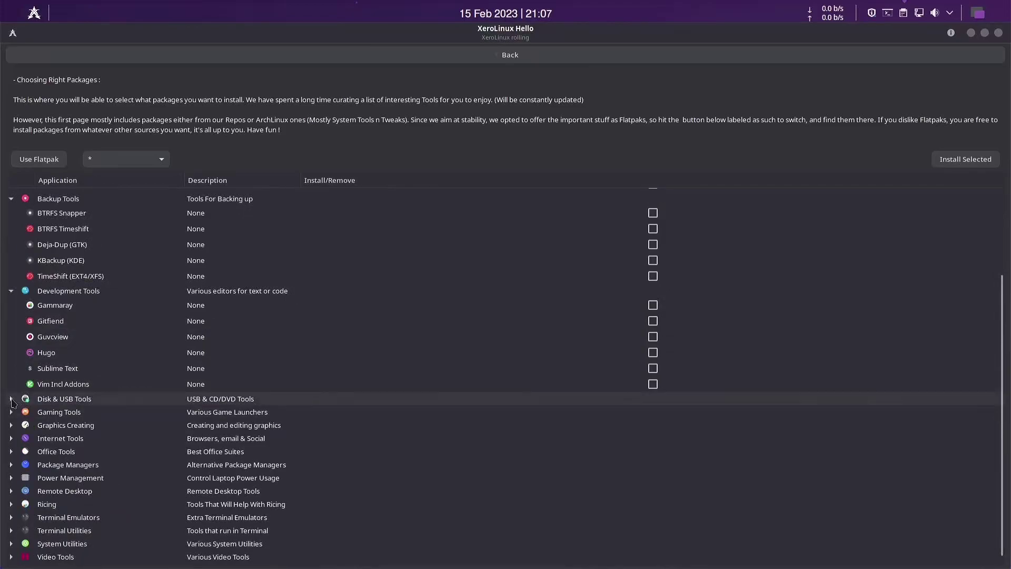
{"action": "left_click", "coordinate": [11, 399]}
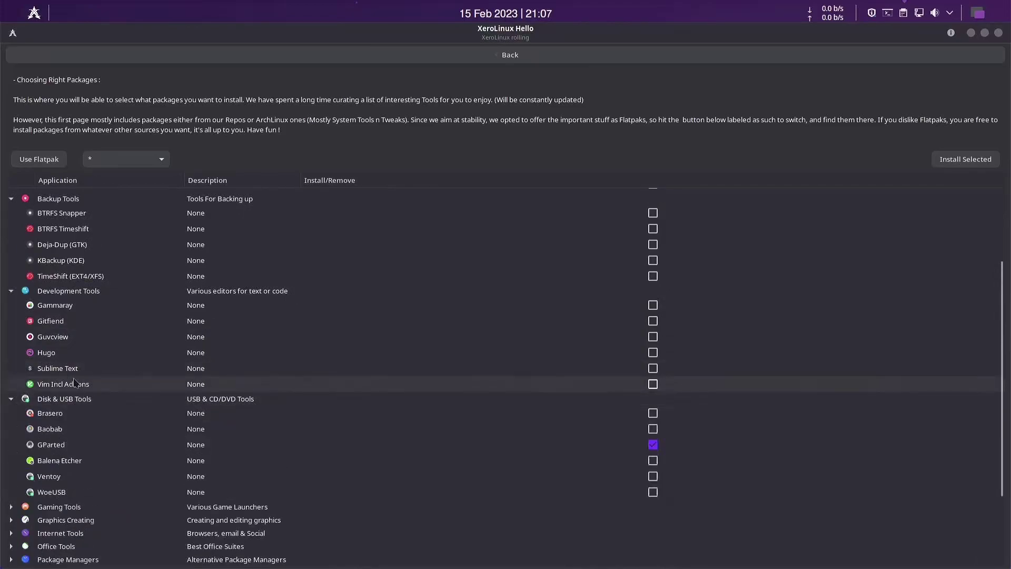
{"action": "scroll", "coordinate": [73, 383], "scroll_direction": "down", "scroll_amount": 1}
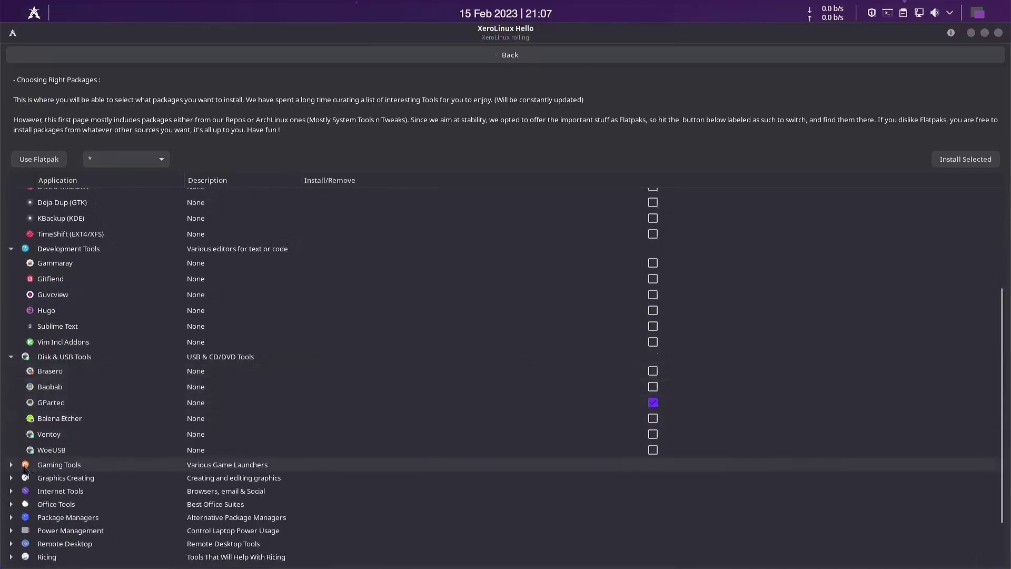
Examine the packages offered under Gaming Tools, Graphics Creating and Internet Tools
{"action": "left_click", "coordinate": [11, 464]}
{"action": "scroll", "coordinate": [89, 458], "scroll_direction": "down", "scroll_amount": 3}
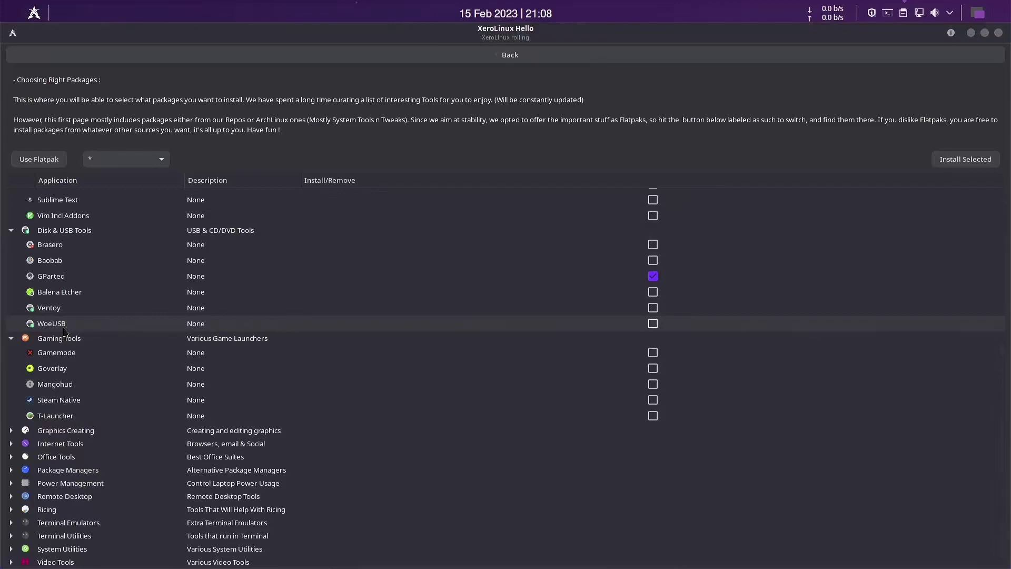
{"action": "left_click", "coordinate": [11, 431]}
{"action": "scroll", "coordinate": [116, 403], "scroll_direction": "down", "scroll_amount": 1}
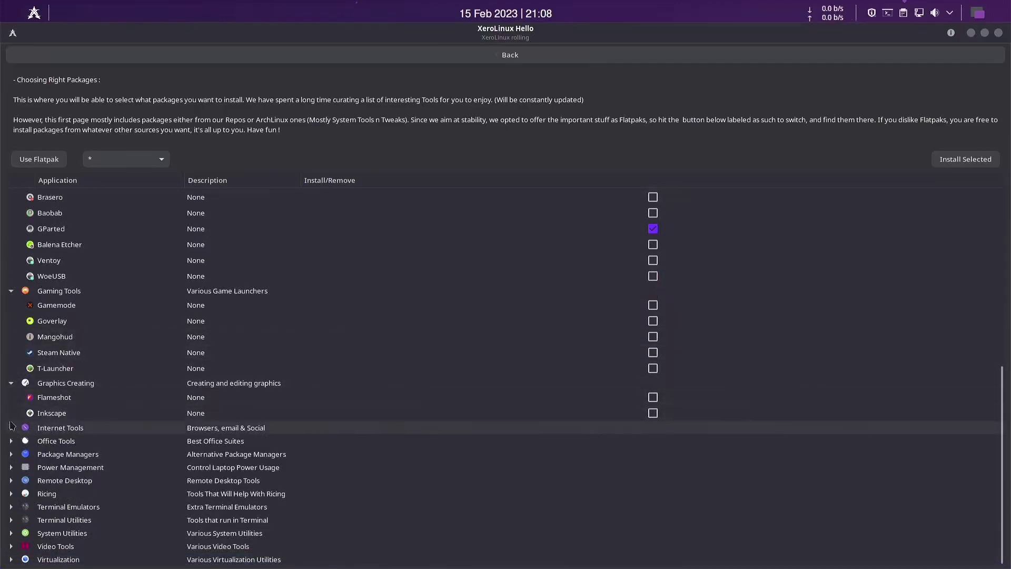
{"action": "left_click", "coordinate": [105, 413]}
{"action": "left_click", "coordinate": [11, 428]}
{"action": "scroll", "coordinate": [128, 437], "scroll_direction": "down", "scroll_amount": 3}
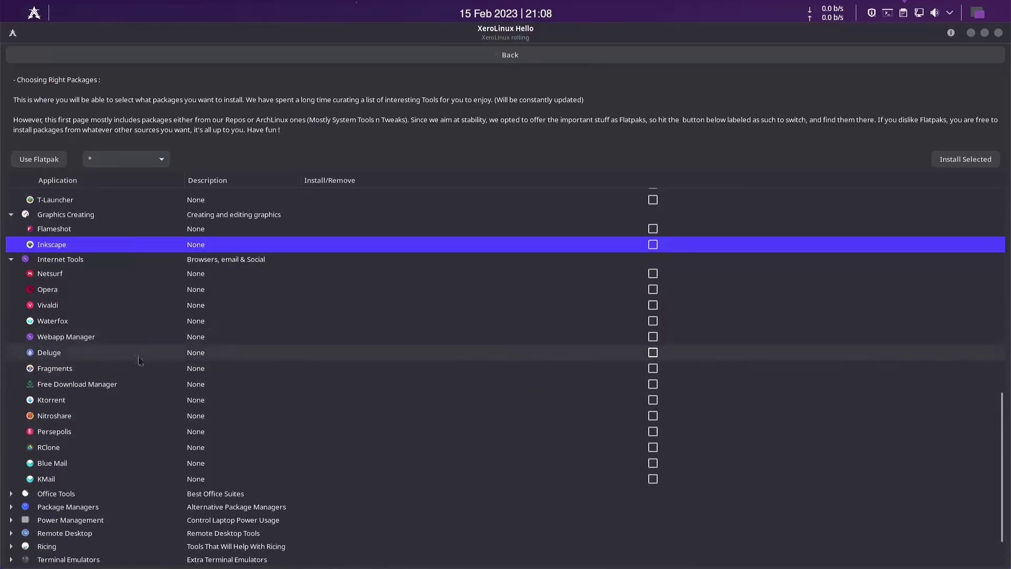
Expand Office Tools and Package Managers, mark Kalu KDE, Octopi and Paru, and close the window without installing
{"action": "left_click", "coordinate": [12, 494]}
{"action": "scroll", "coordinate": [30, 486], "scroll_direction": "down", "scroll_amount": 2}
{"action": "left_click", "coordinate": [11, 454]}
{"action": "scroll", "coordinate": [158, 463], "scroll_direction": "down", "scroll_amount": 2}
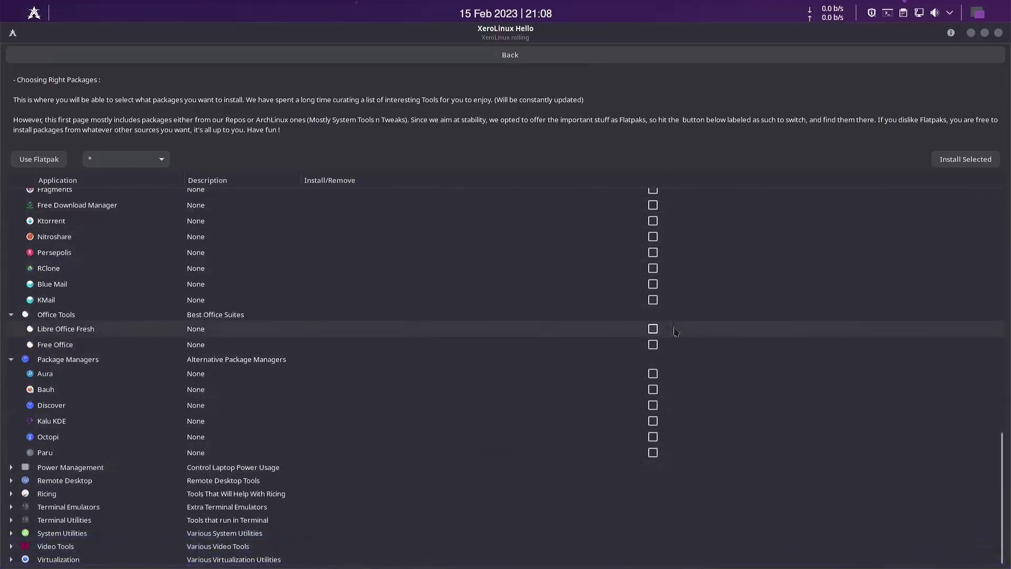
{"action": "left_click", "coordinate": [653, 421]}
{"action": "left_click", "coordinate": [653, 437]}
{"action": "left_click", "coordinate": [653, 453]}
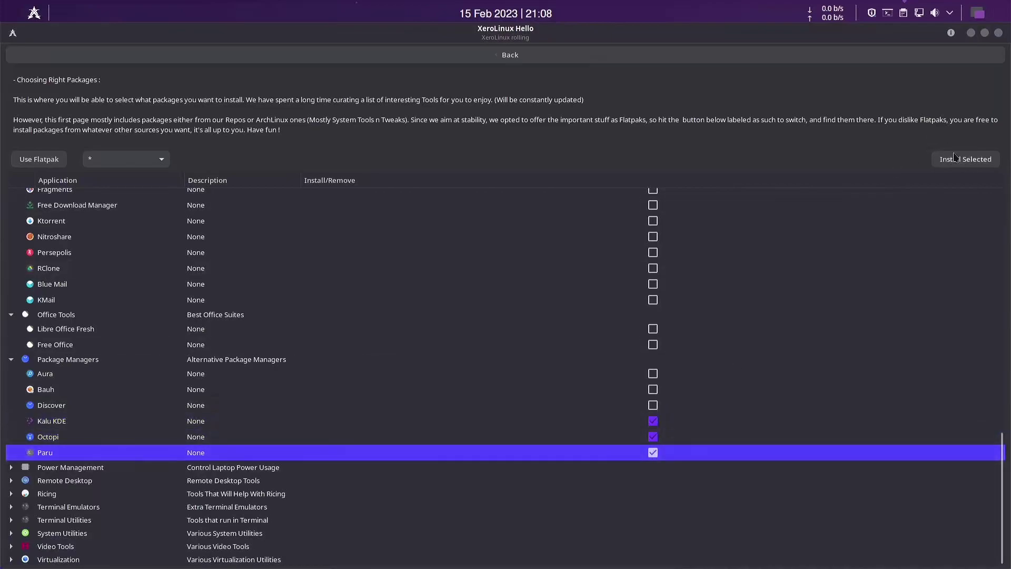
{"action": "left_click", "coordinate": [1000, 32]}
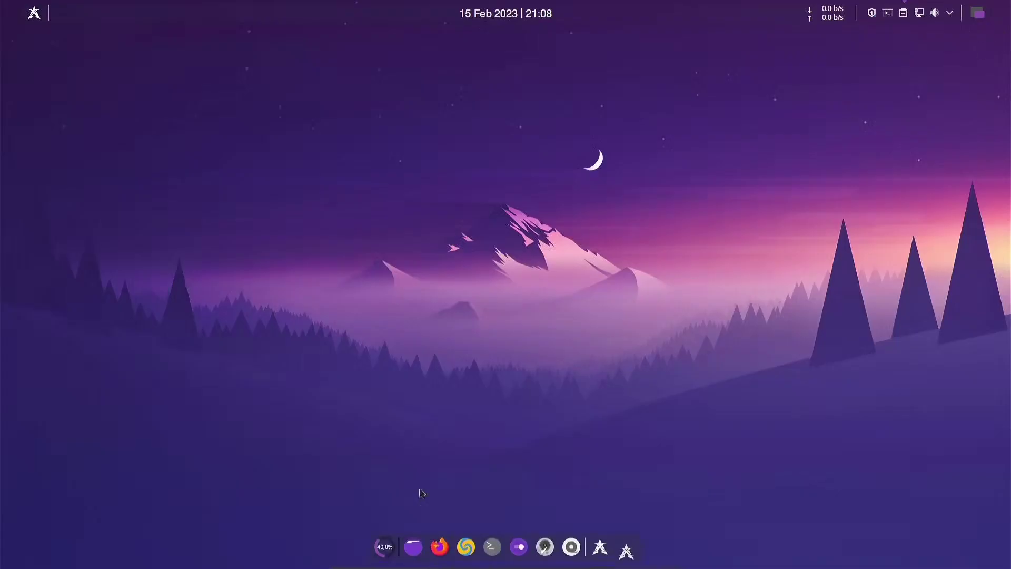
Search the application launcher for "softwa" and open Añadir/Quitar software
{"action": "left_click", "coordinate": [34, 13]}
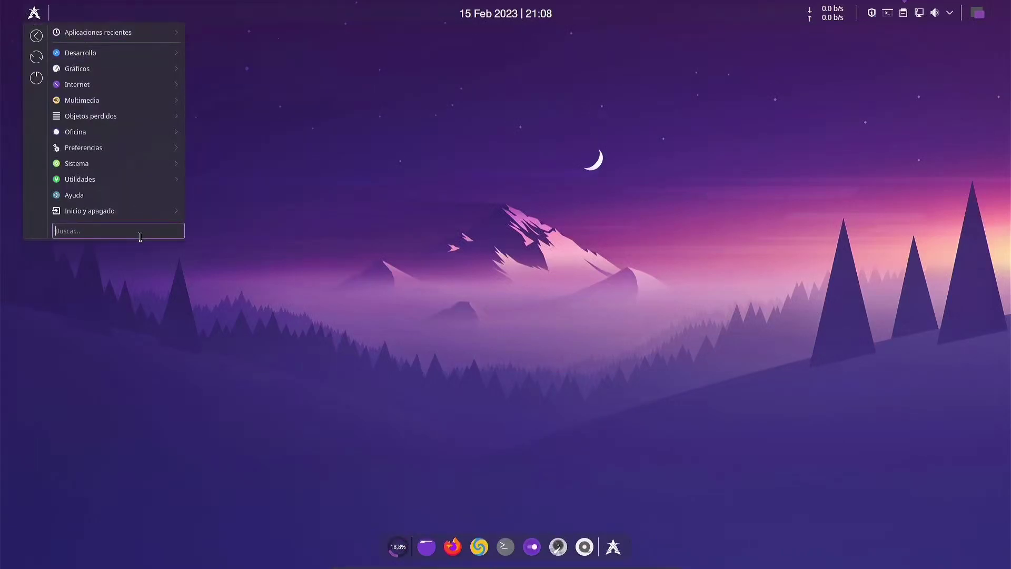
{"action": "type", "text": "softwa"}
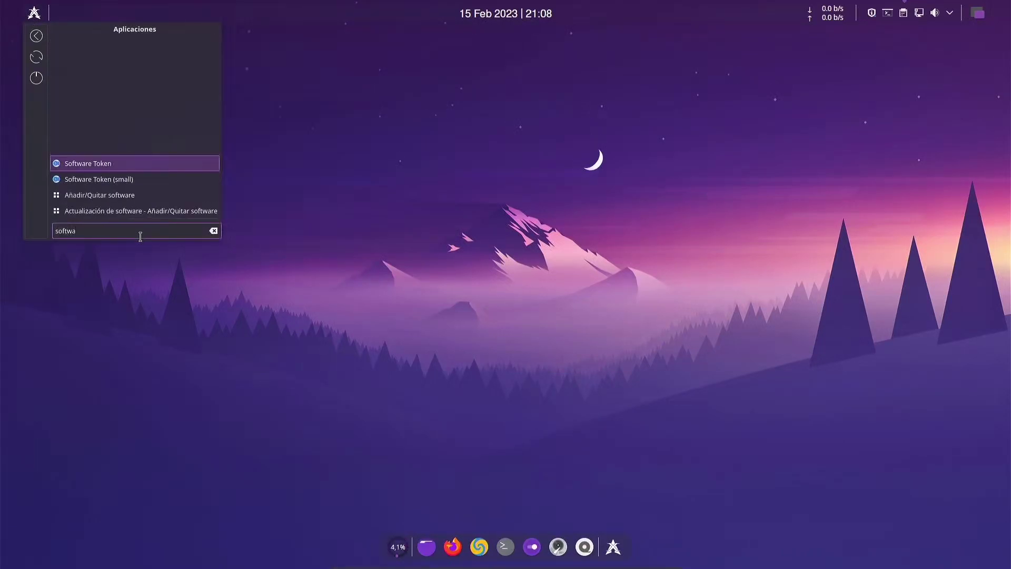
{"action": "left_click", "coordinate": [181, 196]}
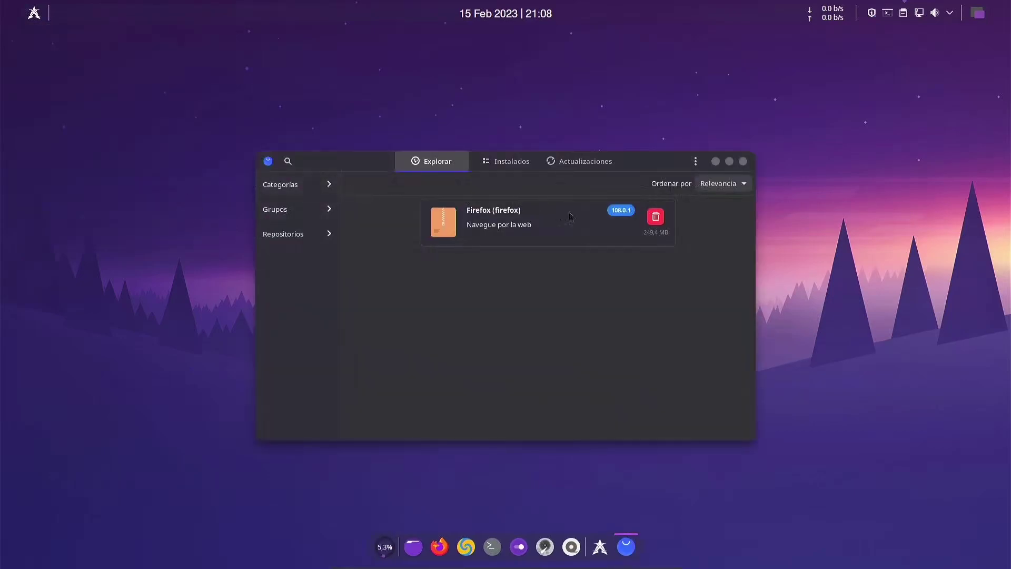
View the package manager's about information and close it
{"action": "left_click", "coordinate": [695, 161]}
{"action": "left_click", "coordinate": [696, 264]}
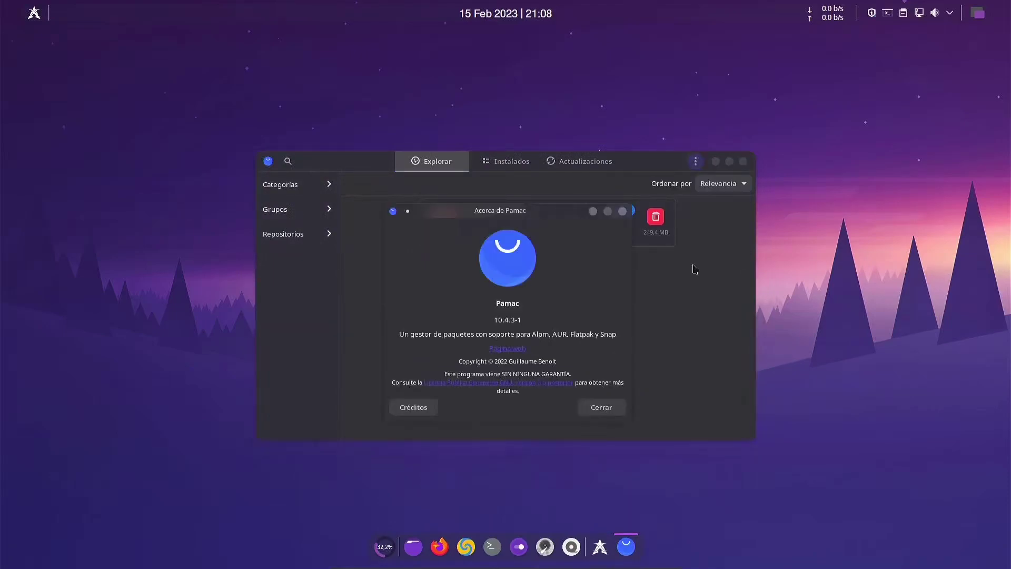
{"action": "left_click", "coordinate": [623, 211]}
Examine the installed packages view and the list of pending updates
{"action": "left_click", "coordinate": [525, 163]}
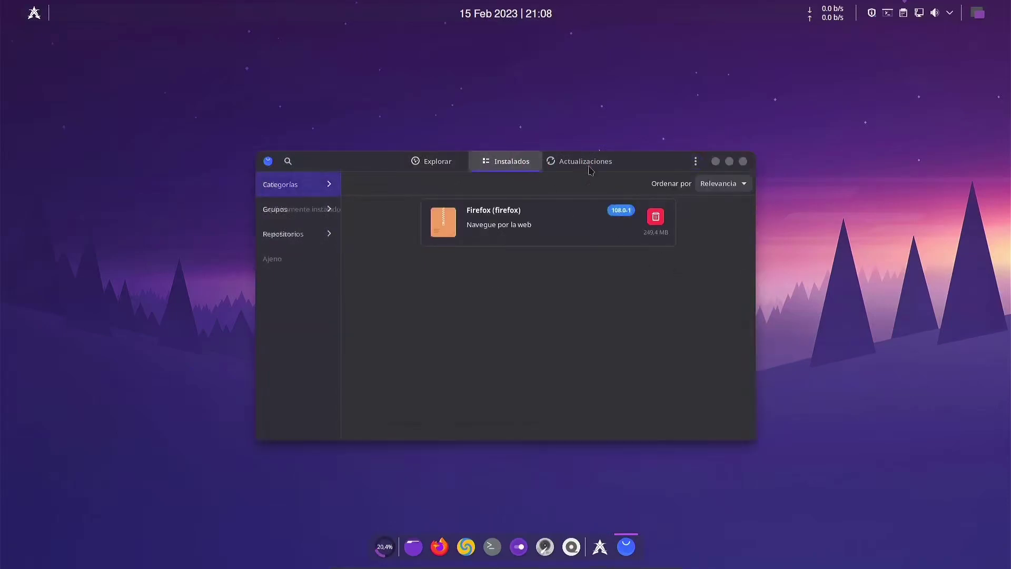
{"action": "left_click", "coordinate": [590, 168]}
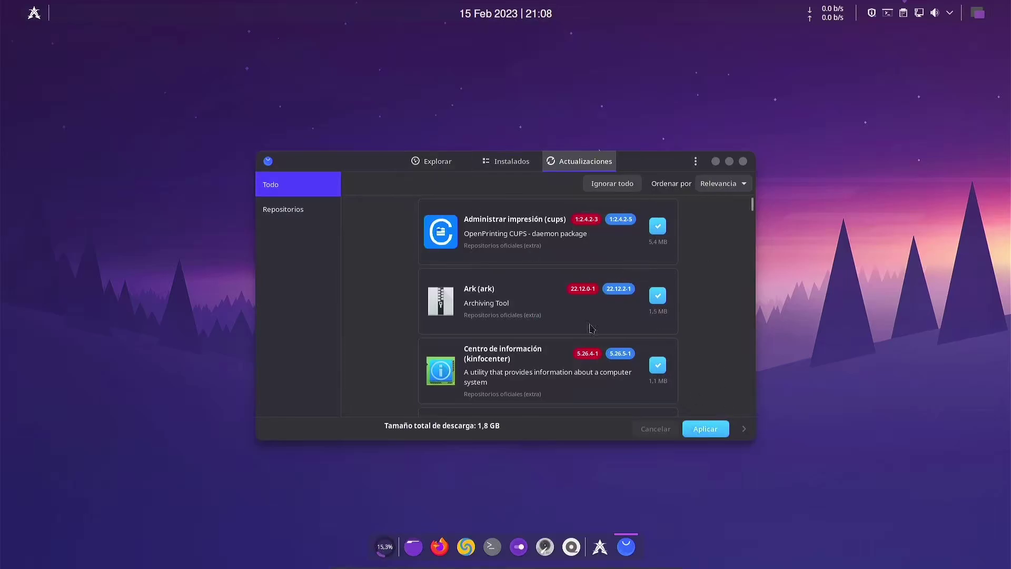
{"action": "scroll", "coordinate": [658, 343], "scroll_direction": "down", "scroll_amount": 5}
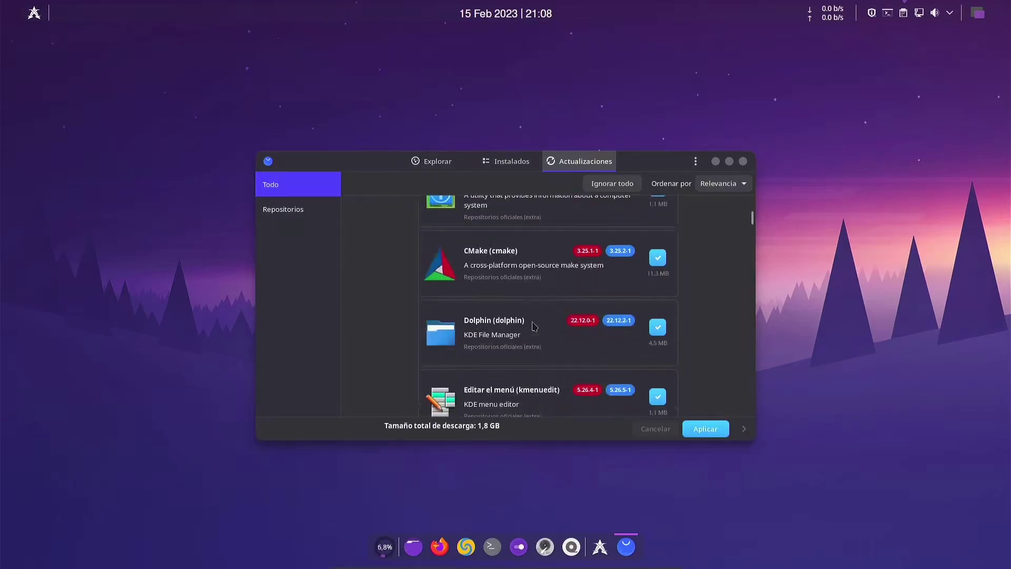
Open the package manager's preferences, entering the account password to authorize access
{"action": "left_click", "coordinate": [696, 161]}
{"action": "left_click", "coordinate": [680, 249]}
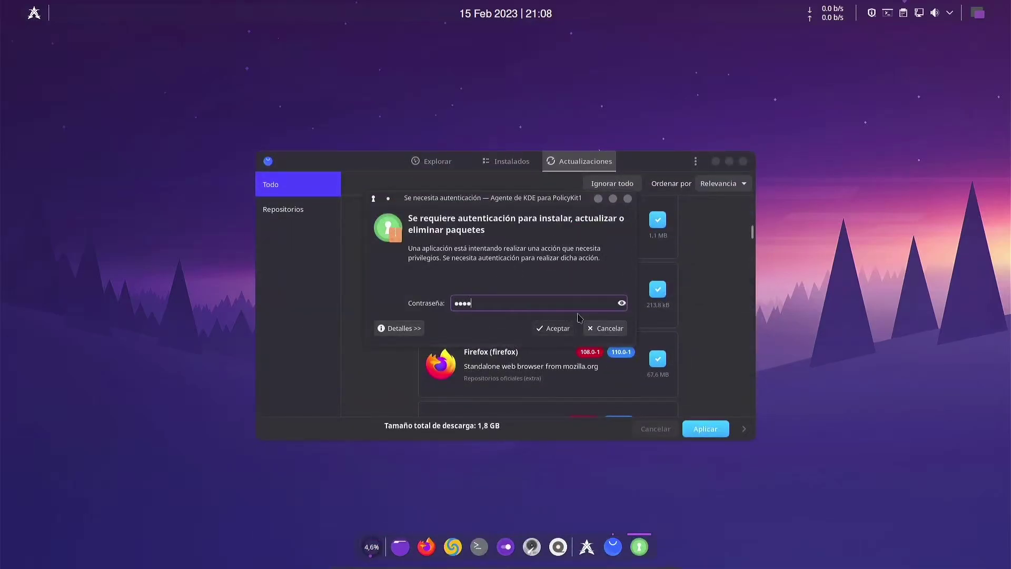
{"action": "key", "text": "Return"}
Examine the Avanzado and General preferences, including the update, download and cache options
{"action": "left_click", "coordinate": [488, 150]}
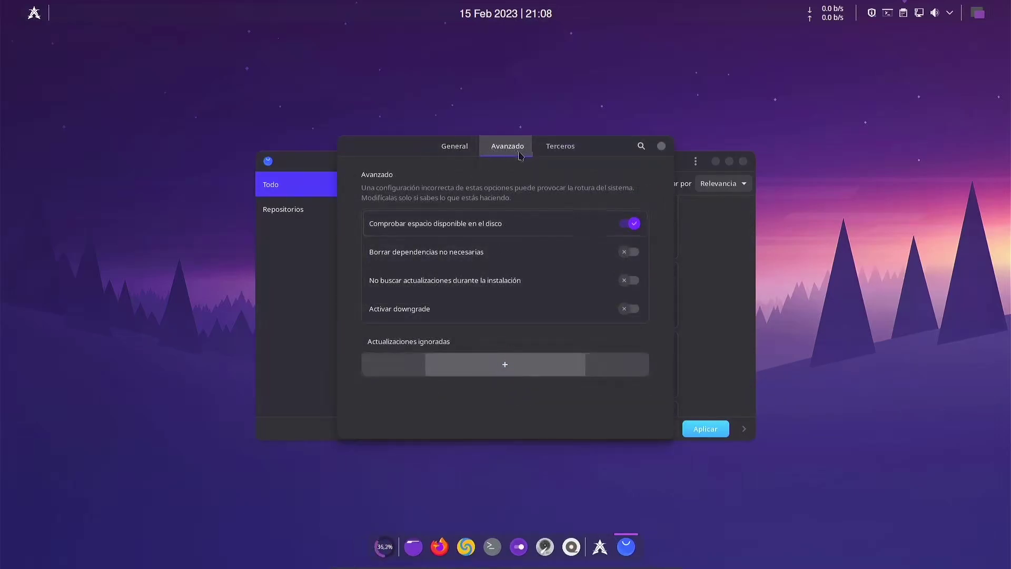
{"action": "left_click", "coordinate": [602, 438]}
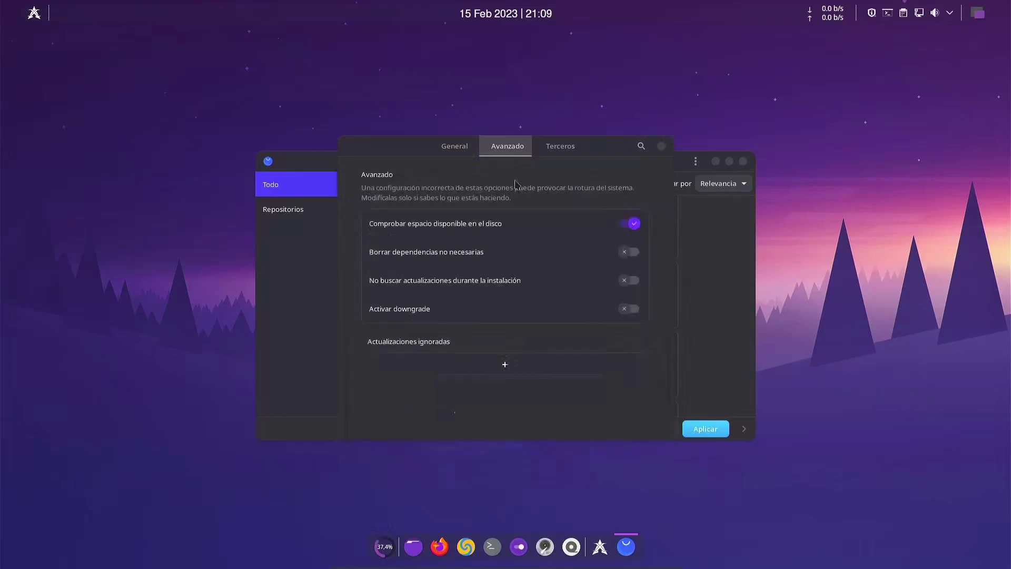
{"action": "left_click", "coordinate": [455, 146]}
{"action": "scroll", "coordinate": [553, 342], "scroll_direction": "down", "scroll_amount": 2}
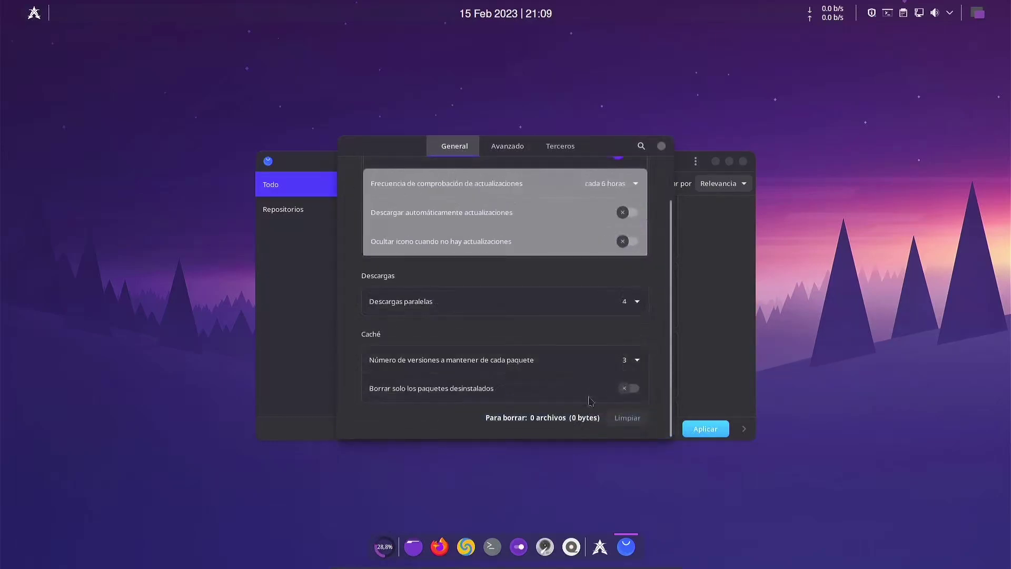
{"action": "scroll", "coordinate": [584, 380], "scroll_direction": "up", "scroll_amount": 1}
Enable AUR support and Flatpak support in the third-party preferences and close the preferences
{"action": "left_click", "coordinate": [574, 154]}
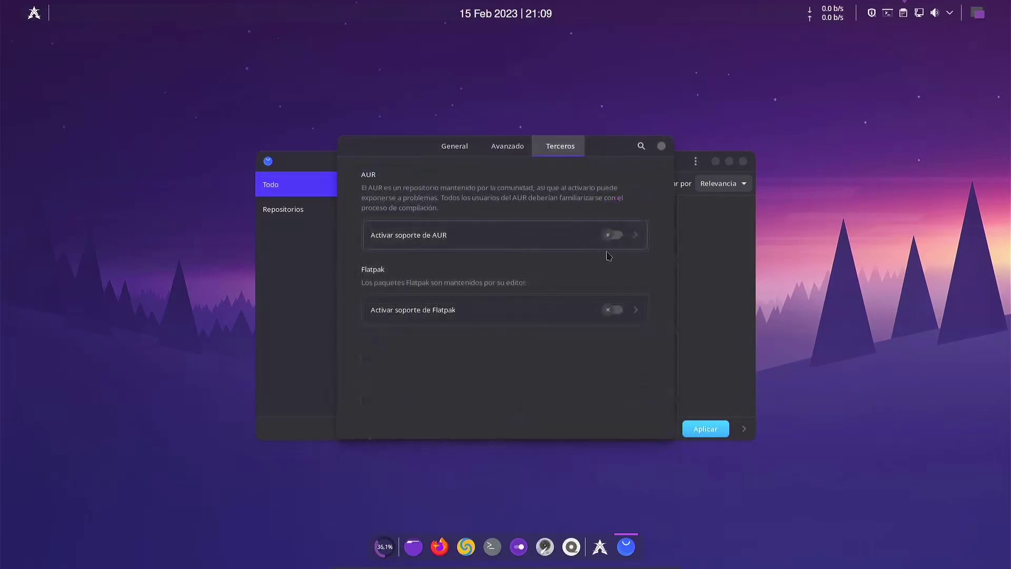
{"action": "left_click", "coordinate": [614, 235]}
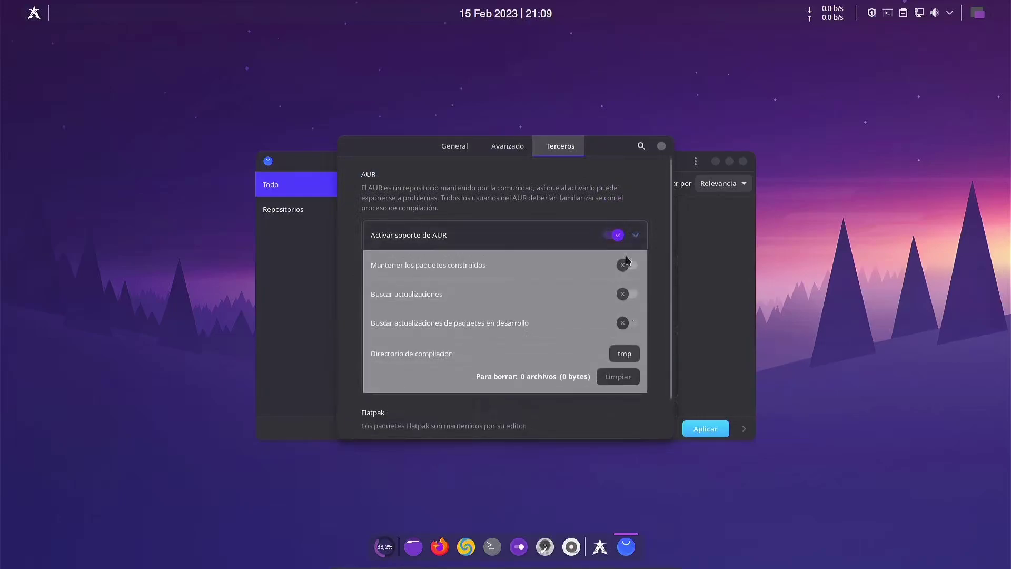
{"action": "scroll", "coordinate": [619, 405], "scroll_direction": "down", "scroll_amount": 1}
{"action": "left_click", "coordinate": [619, 412]}
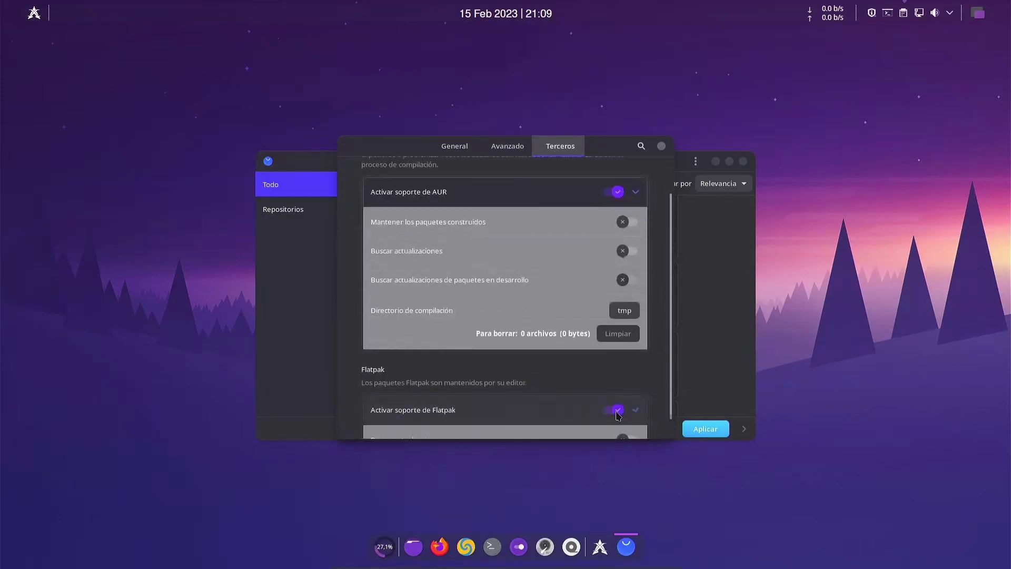
{"action": "scroll", "coordinate": [534, 272], "scroll_direction": "up", "scroll_amount": 1}
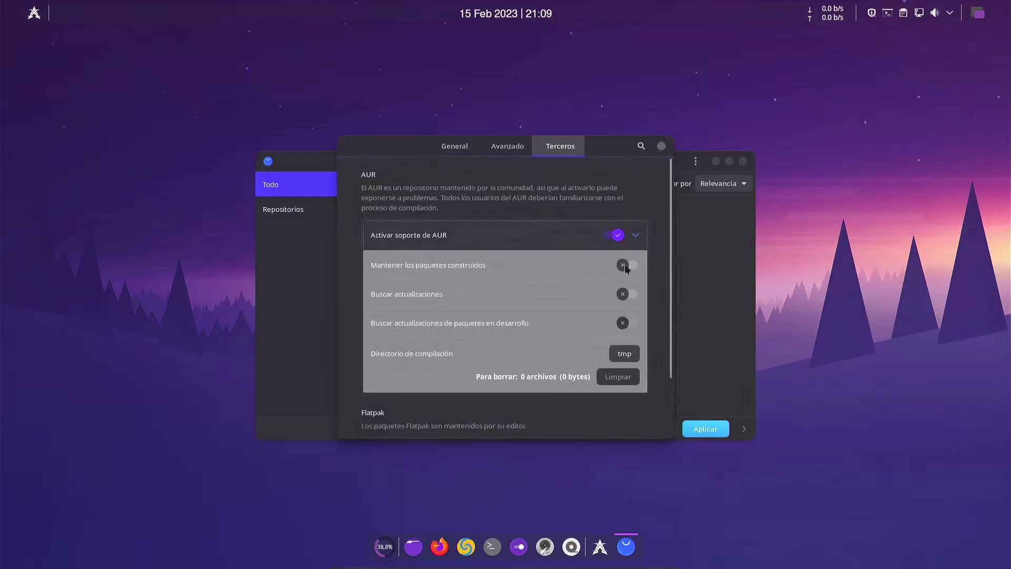
{"action": "scroll", "coordinate": [613, 216], "scroll_direction": "down", "scroll_amount": 2}
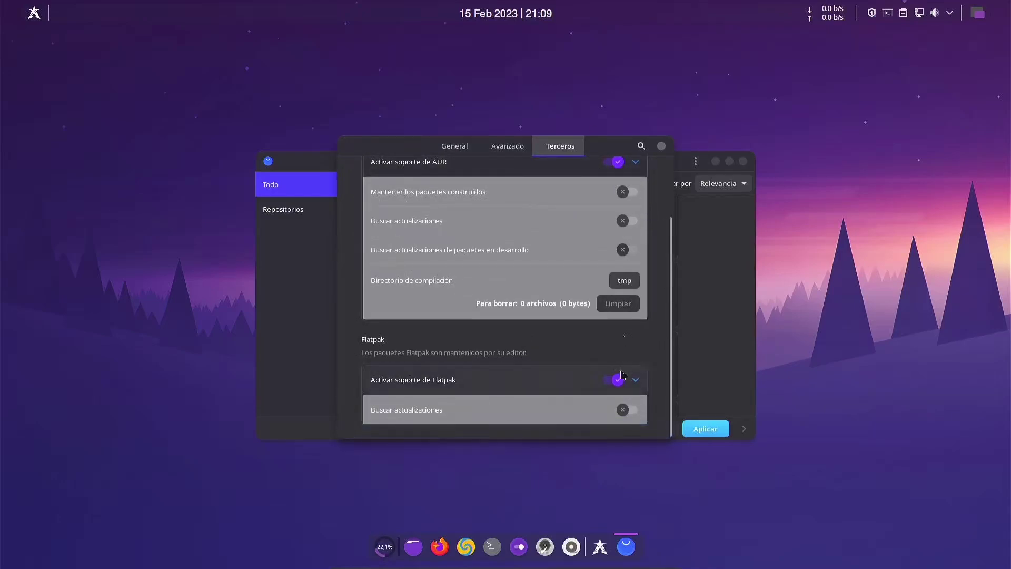
{"action": "left_click", "coordinate": [661, 146]}
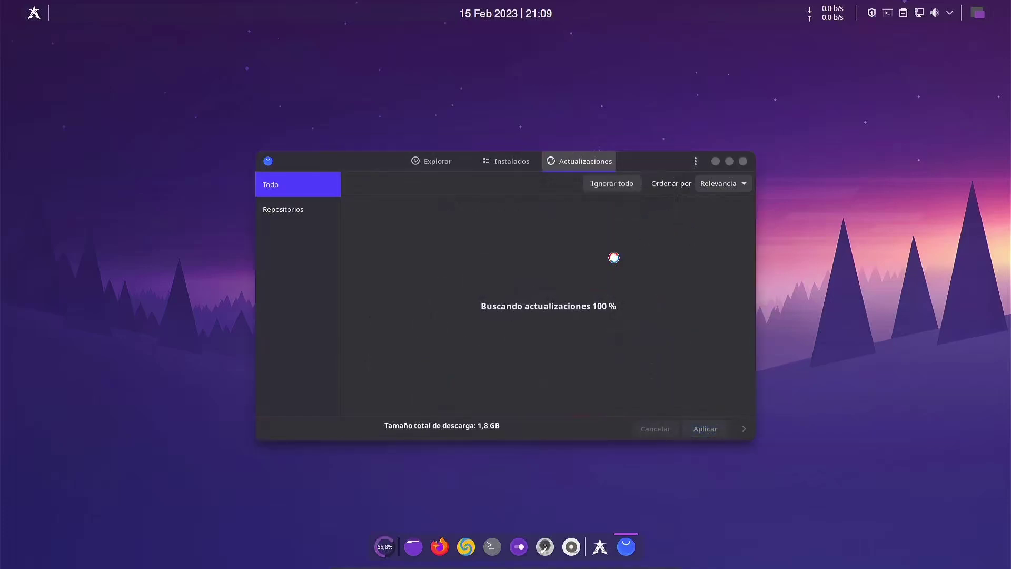
Review the refreshed list of pending updates and close the package manager without applying them
{"action": "scroll", "coordinate": [619, 277], "scroll_direction": "down", "scroll_amount": 3}
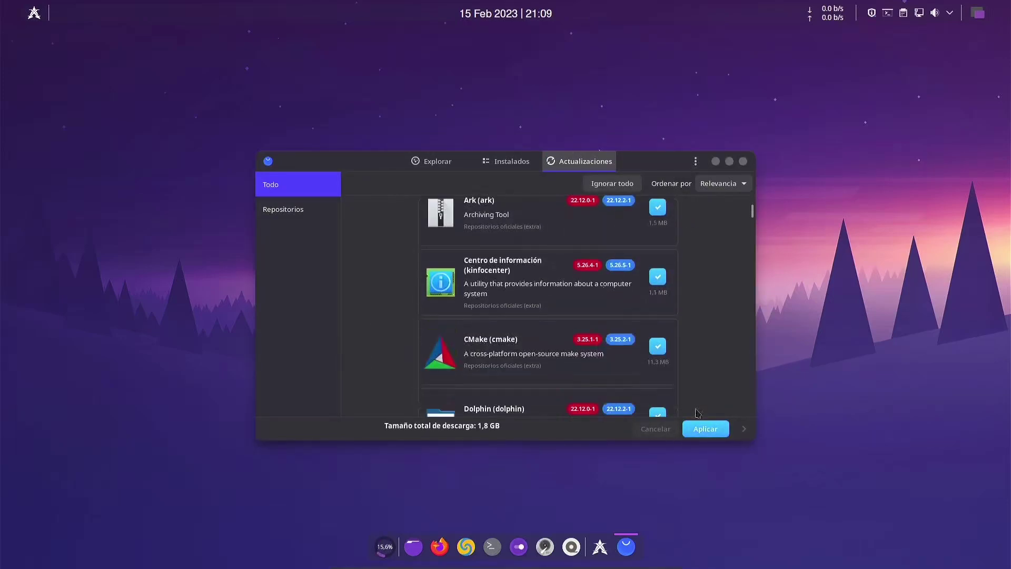
{"action": "scroll", "coordinate": [716, 411], "scroll_direction": "down", "scroll_amount": 5}
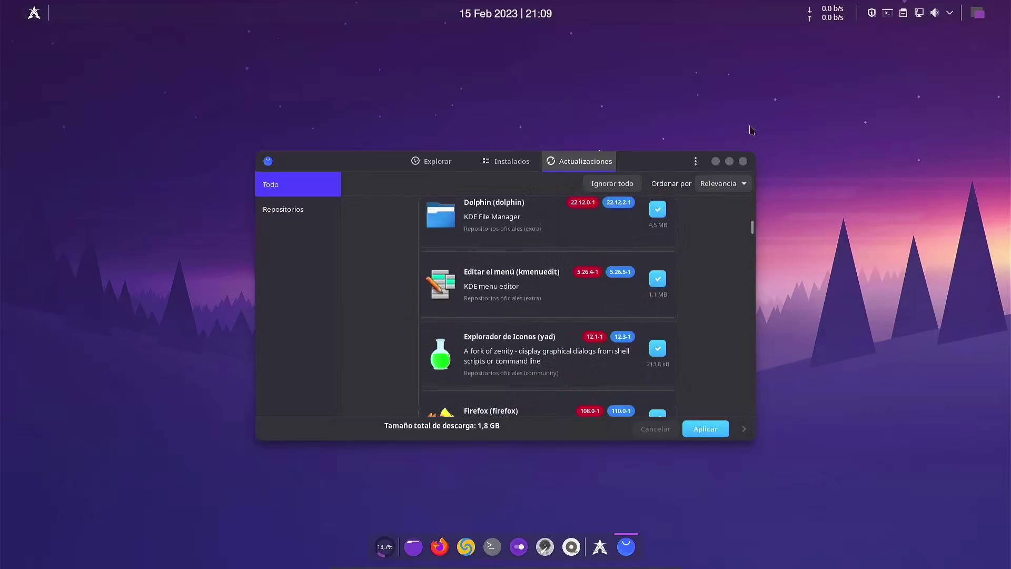
{"action": "left_click", "coordinate": [744, 161]}
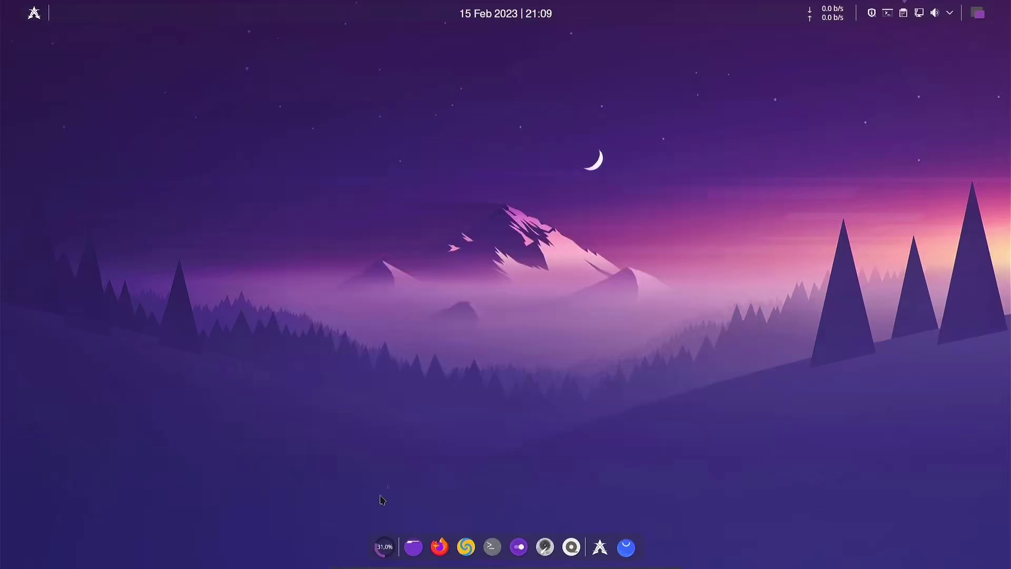
Examine the applications listed under Desarrollo in the application launcher and dismiss the launcher
{"action": "left_click", "coordinate": [35, 14]}
{"action": "mouse_move", "coordinate": [130, 57]}
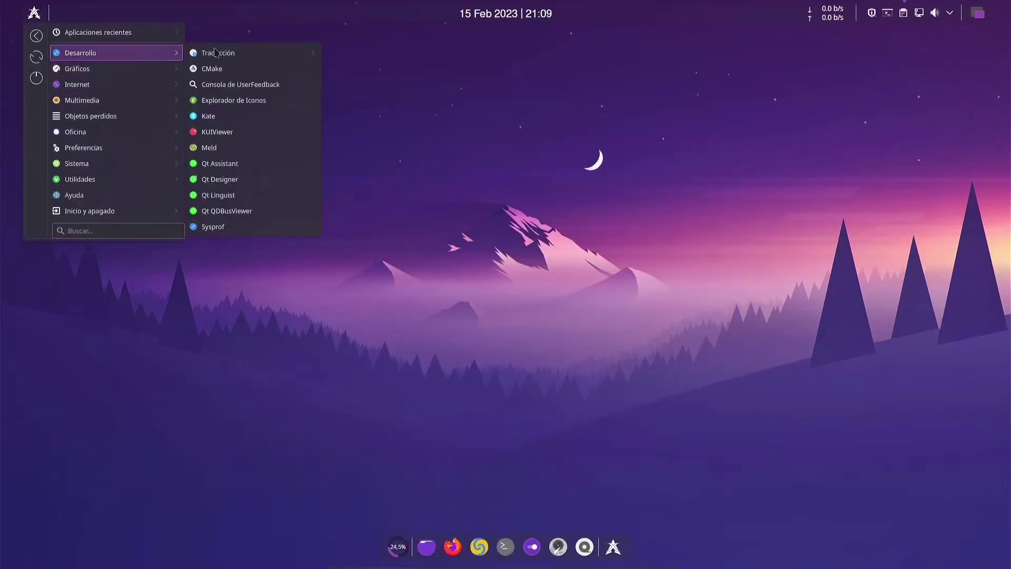
{"action": "mouse_move", "coordinate": [215, 52]}
{"action": "key", "text": "Escape"}
{"action": "right_click", "coordinate": [159, 23]}
{"action": "key", "text": "Escape"}
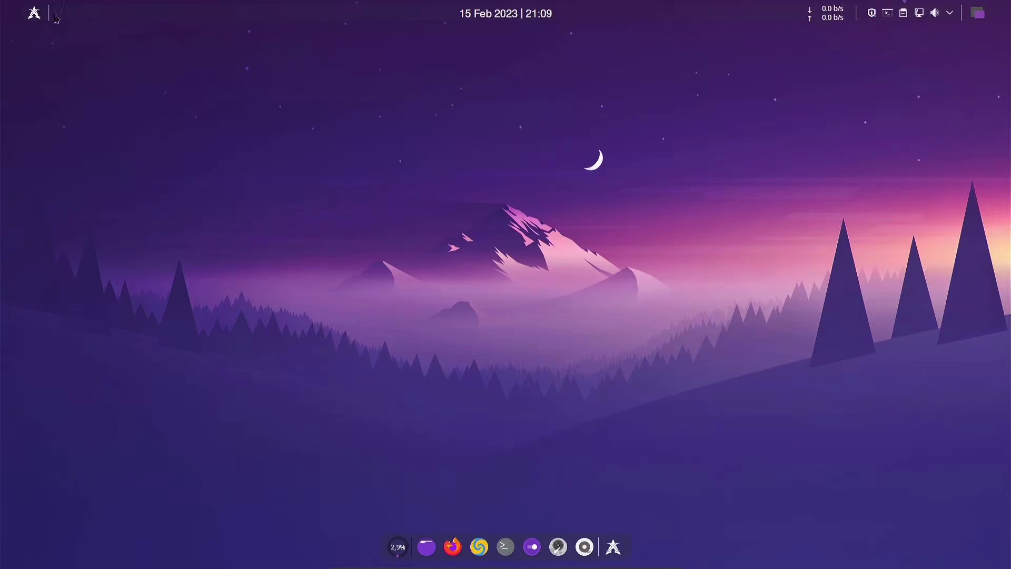
Examine the context options of the dock's system monitor sensor and file manager launcher without choosing any
{"action": "left_click", "coordinate": [34, 12]}
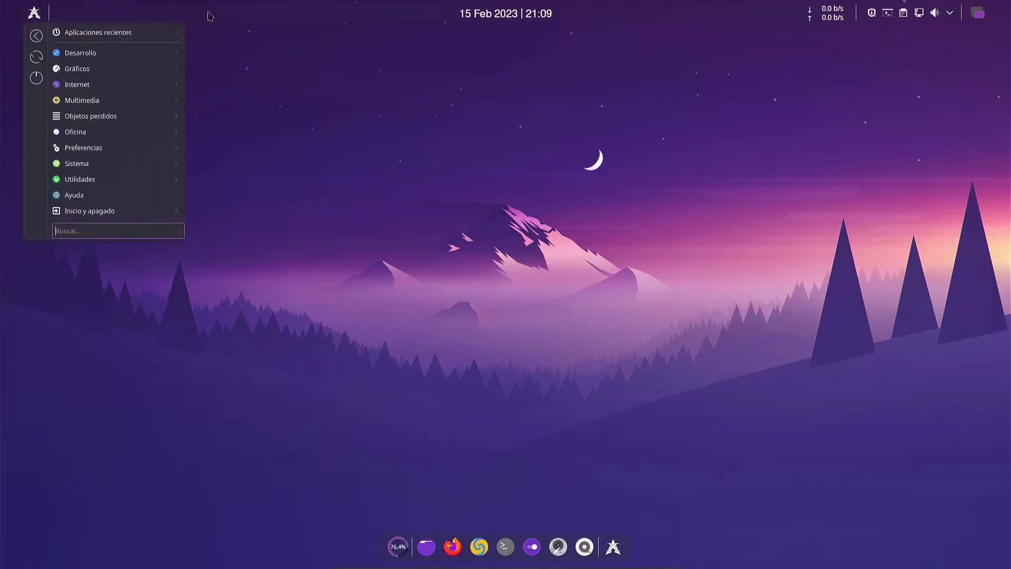
{"action": "right_click", "coordinate": [405, 539]}
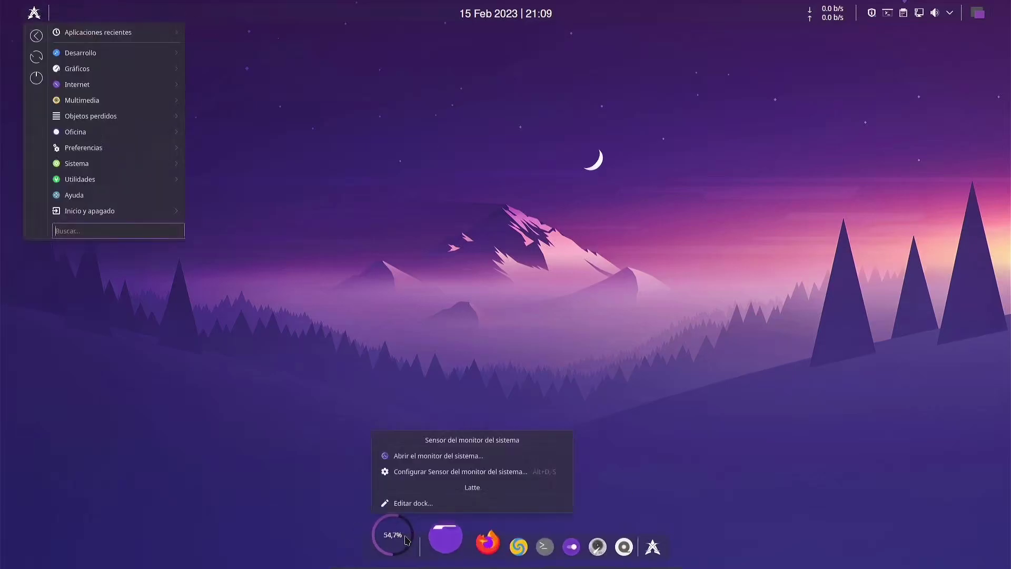
{"action": "right_click", "coordinate": [421, 538]}
{"action": "right_click", "coordinate": [421, 537]}
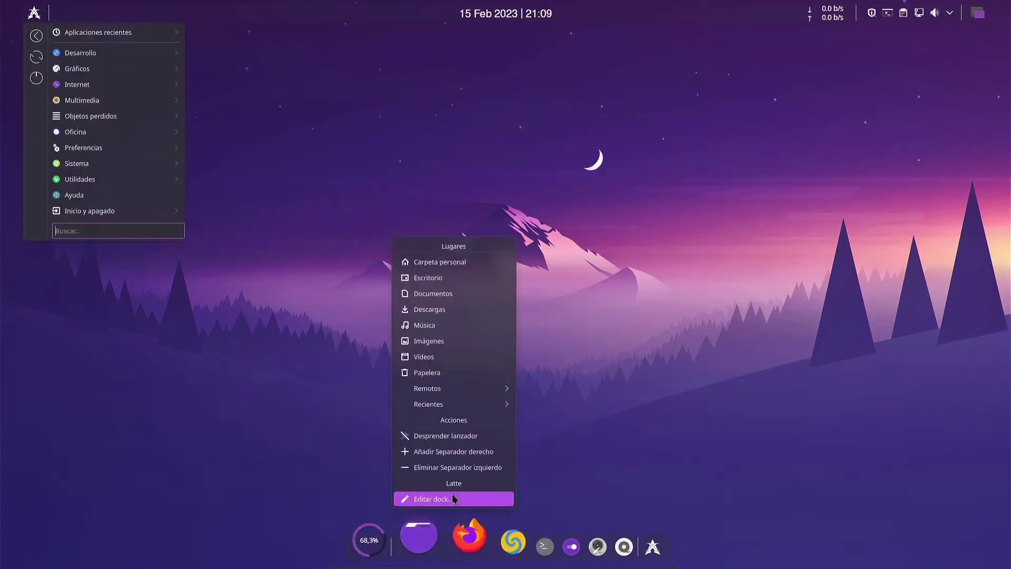
{"action": "key", "text": "Escape"}
{"action": "left_click", "coordinate": [75, 20]}
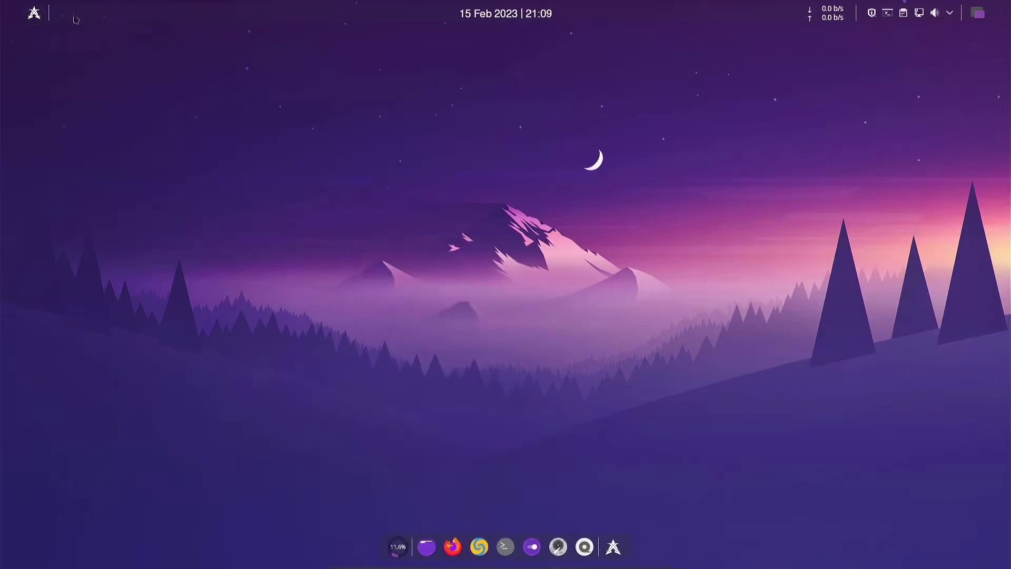
{"action": "left_click", "coordinate": [488, 22]}
{"action": "left_click", "coordinate": [153, 67]}
{"action": "left_click", "coordinate": [34, 14]}
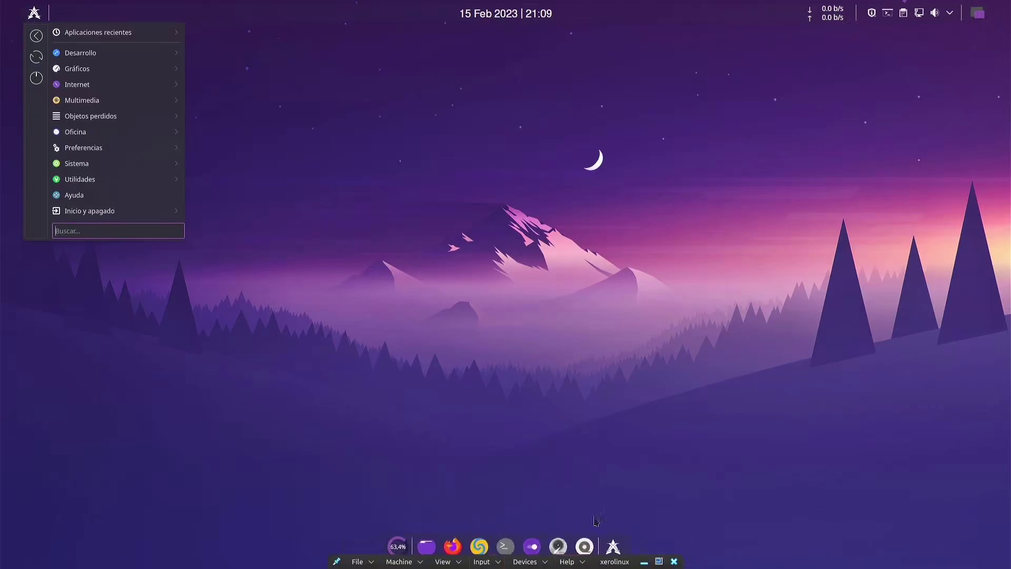
{"action": "left_click", "coordinate": [34, 13]}
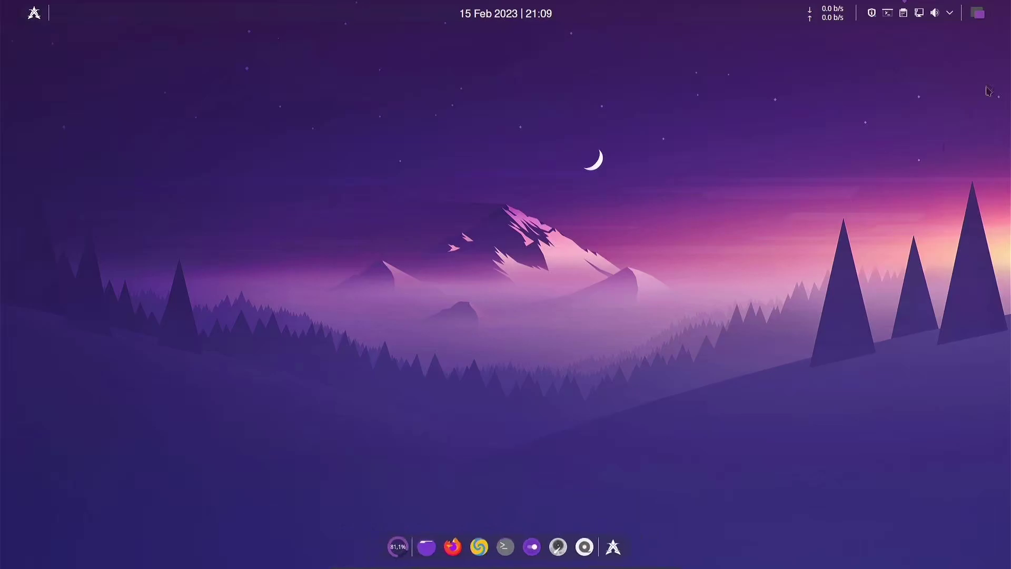
View the hidden system tray items under Estado y notificaciones and close the overview
{"action": "left_click", "coordinate": [955, 14]}
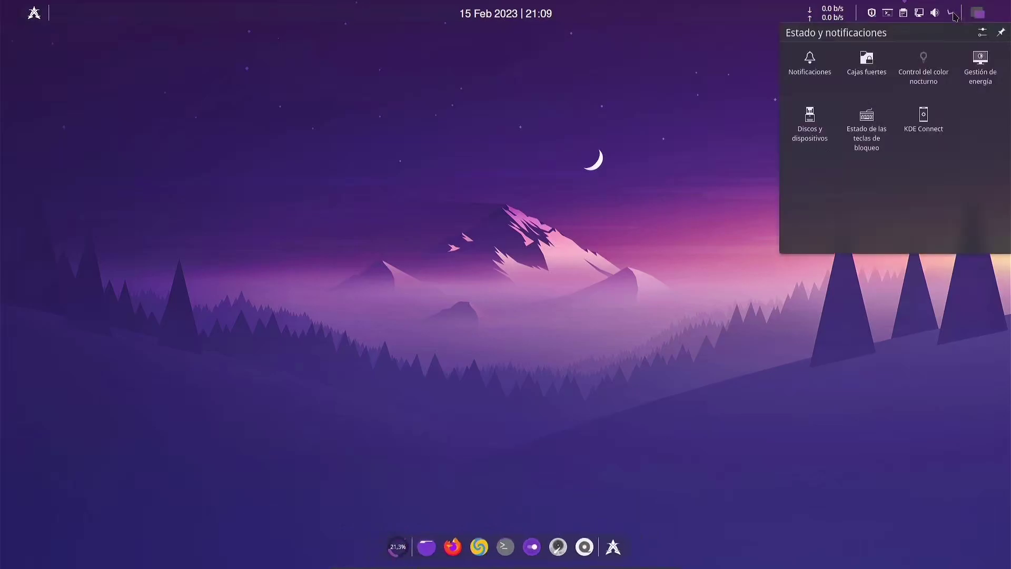
{"action": "left_click", "coordinate": [954, 13]}
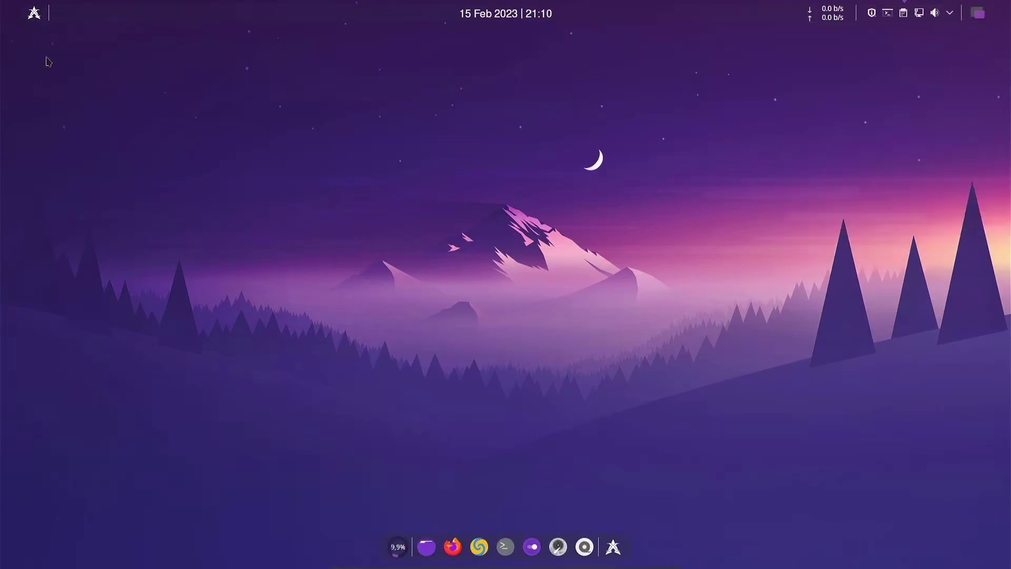
Browse the Desarrollo and Gráficos application categories in the launcher and open Okular
{"action": "left_click", "coordinate": [34, 13]}
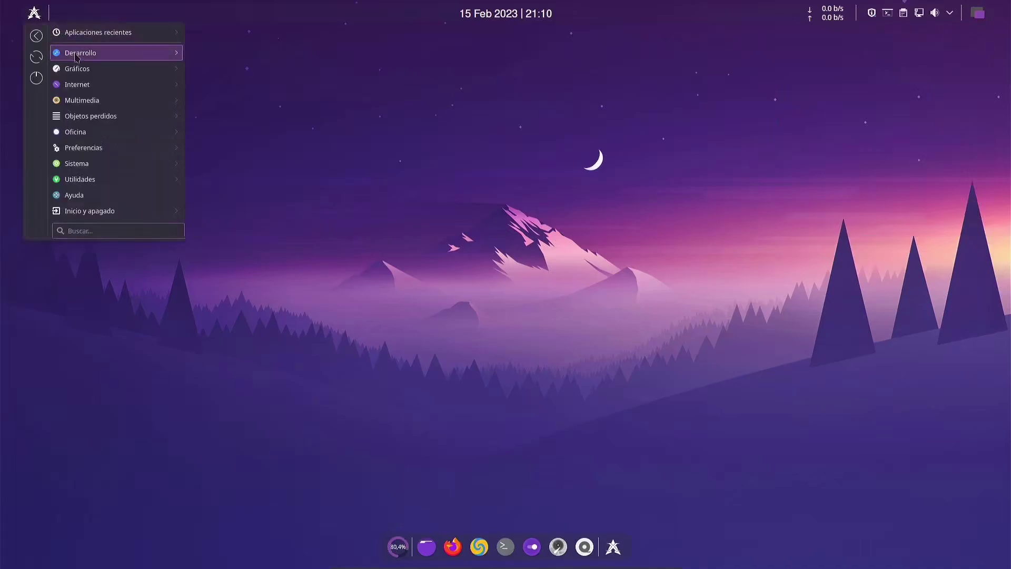
{"action": "mouse_move", "coordinate": [76, 57]}
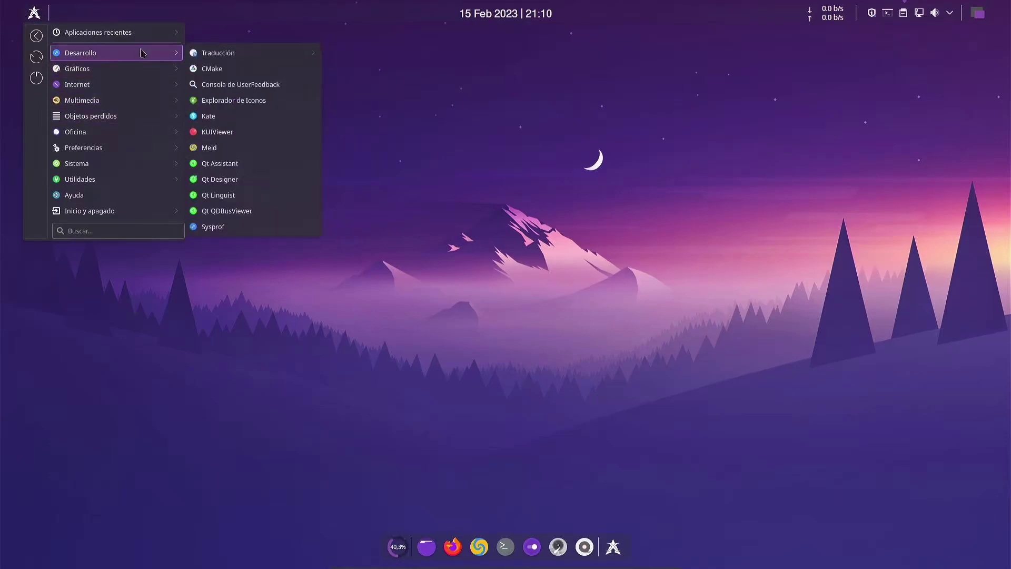
{"action": "mouse_move", "coordinate": [111, 69]}
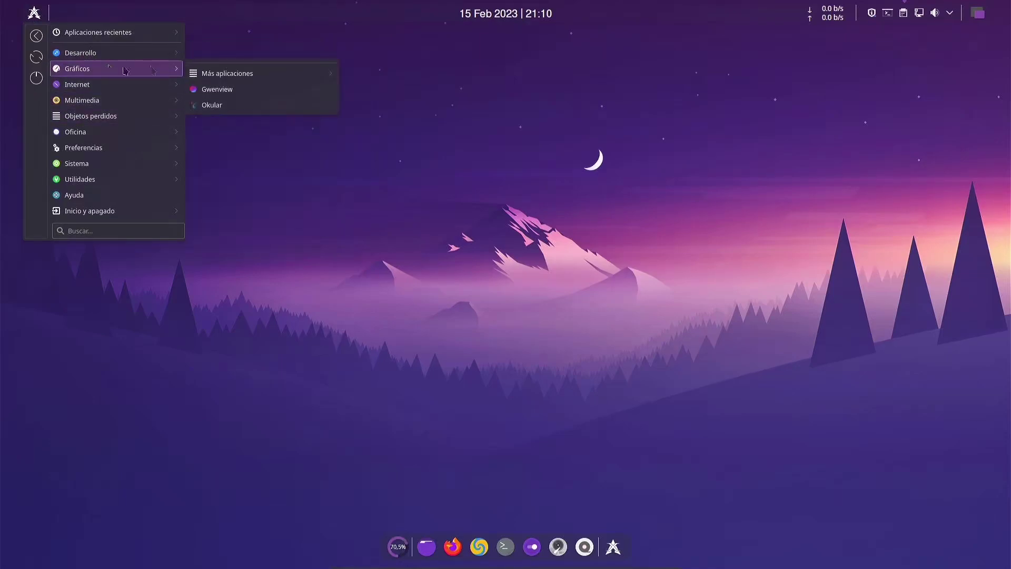
{"action": "mouse_move", "coordinate": [253, 73]}
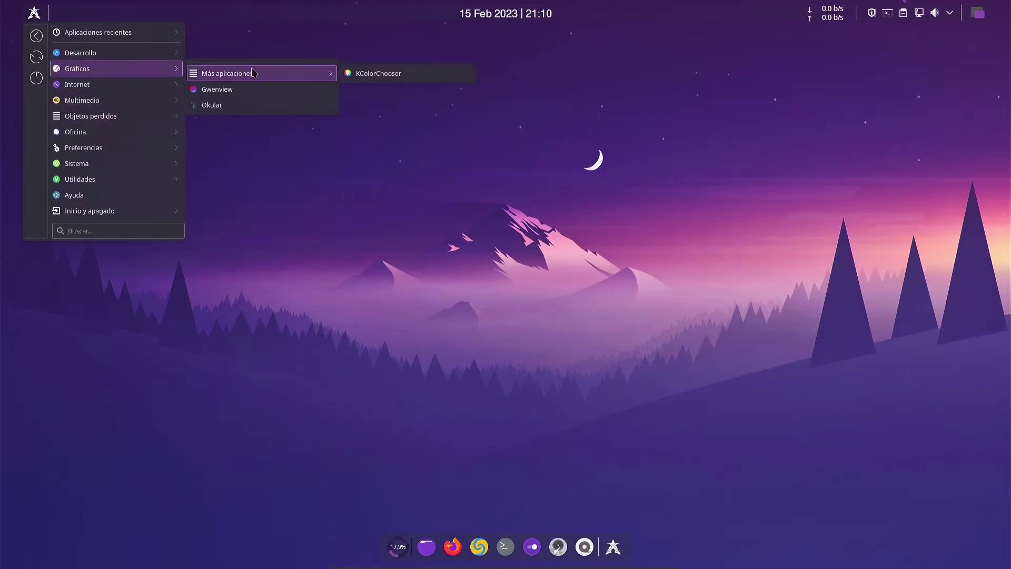
{"action": "left_click", "coordinate": [241, 104]}
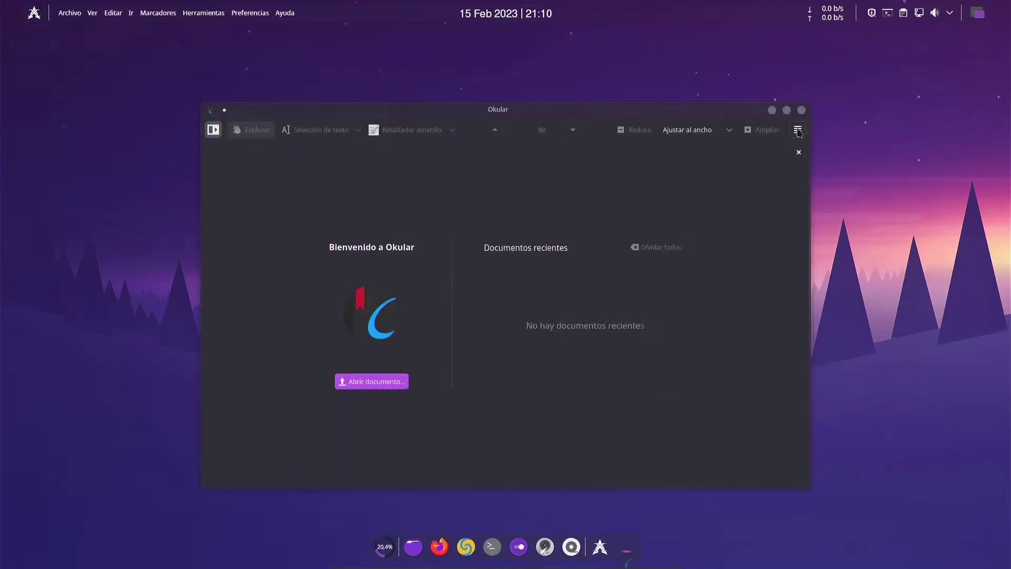
Look through Okular's application options, view its Acerca de Okular information and close Okular
{"action": "left_click", "coordinate": [798, 130]}
{"action": "mouse_move", "coordinate": [846, 436]}
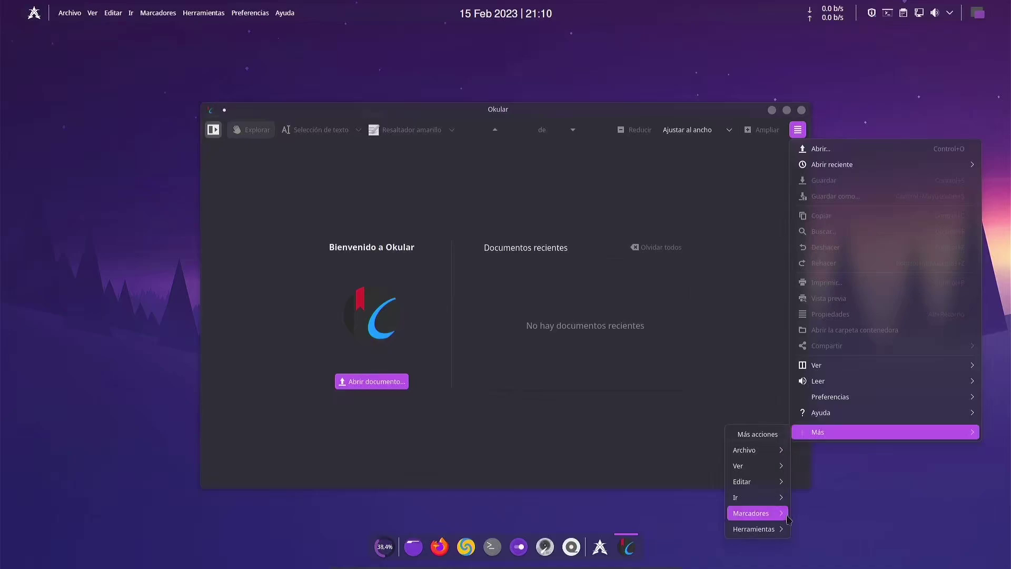
{"action": "mouse_move", "coordinate": [842, 416]}
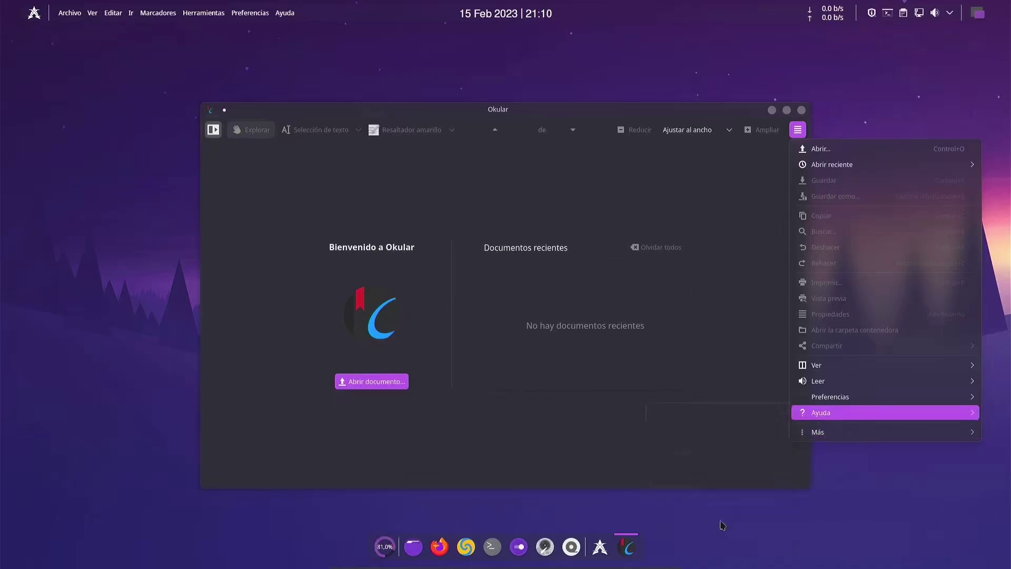
{"action": "left_click", "coordinate": [722, 519]}
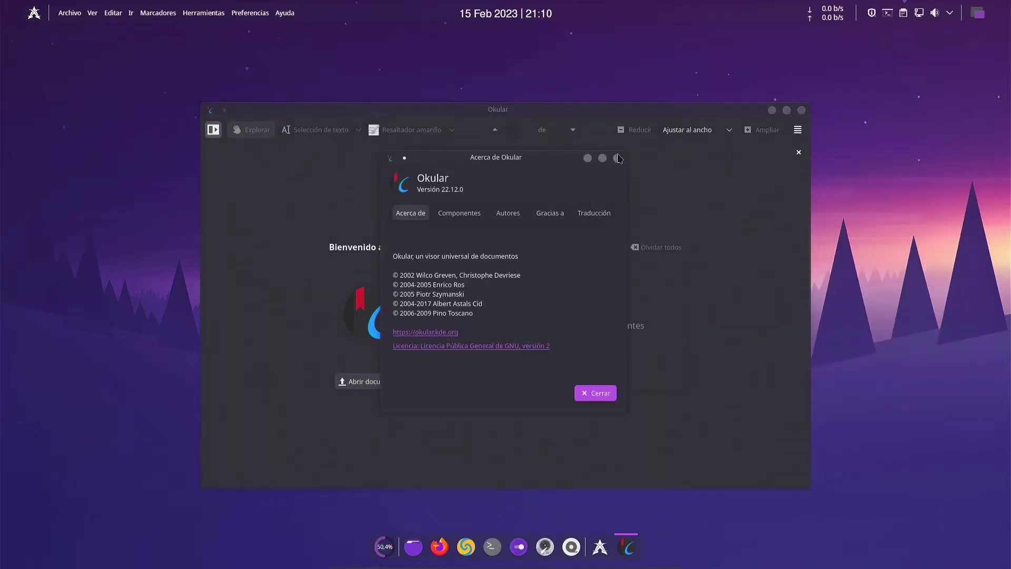
{"action": "left_click", "coordinate": [801, 110]}
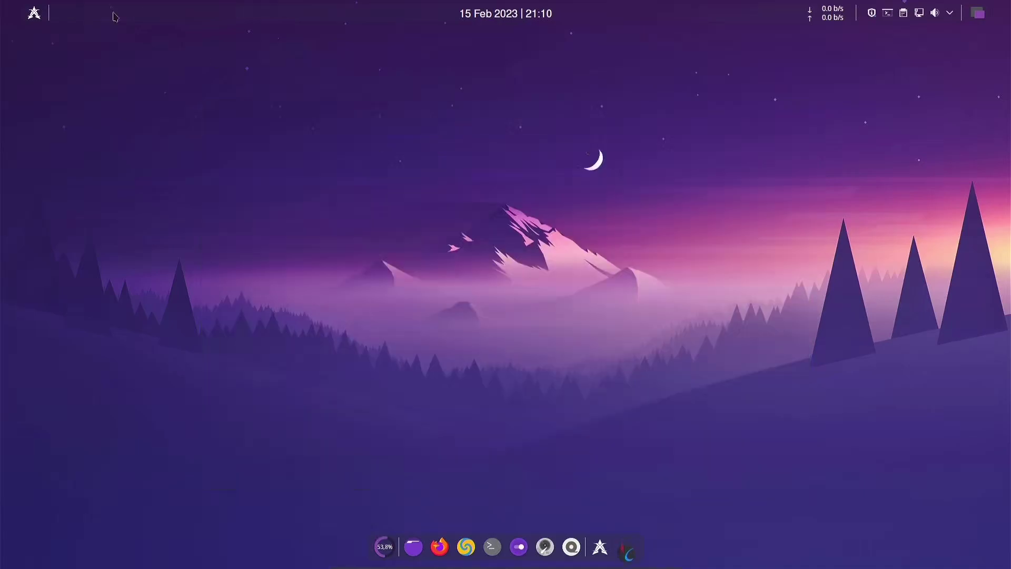
Browse the launcher categories from Internet to Utilidades, open Piper to inspect it and exit it
{"action": "left_click", "coordinate": [34, 13]}
{"action": "mouse_move", "coordinate": [104, 70]}
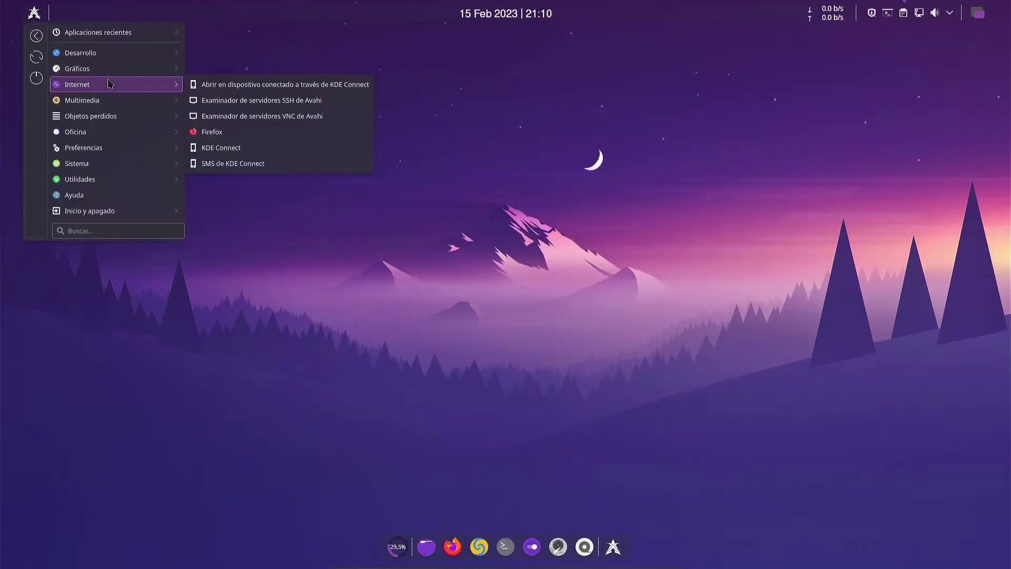
{"action": "mouse_move", "coordinate": [152, 138]}
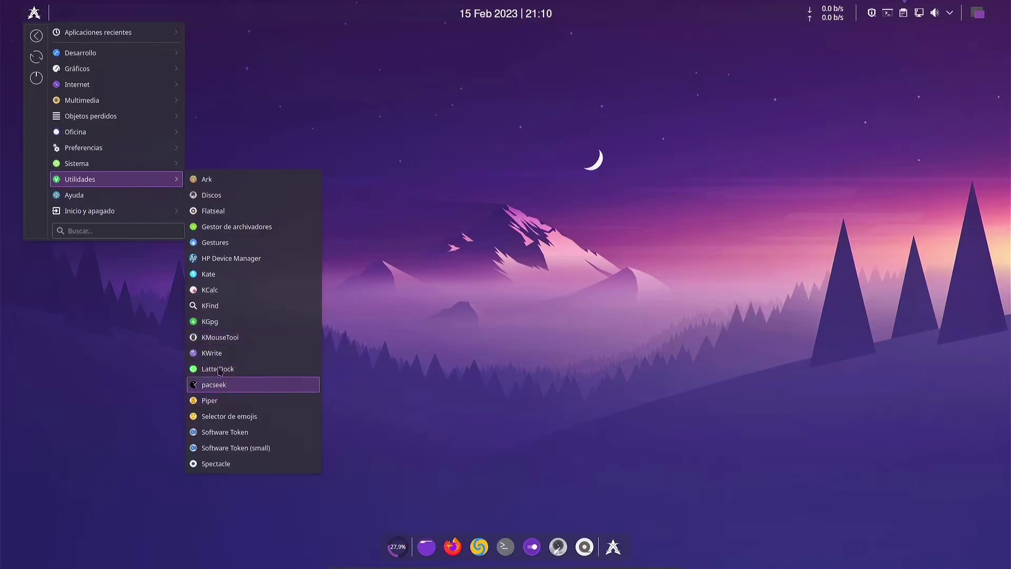
{"action": "left_click", "coordinate": [210, 400]}
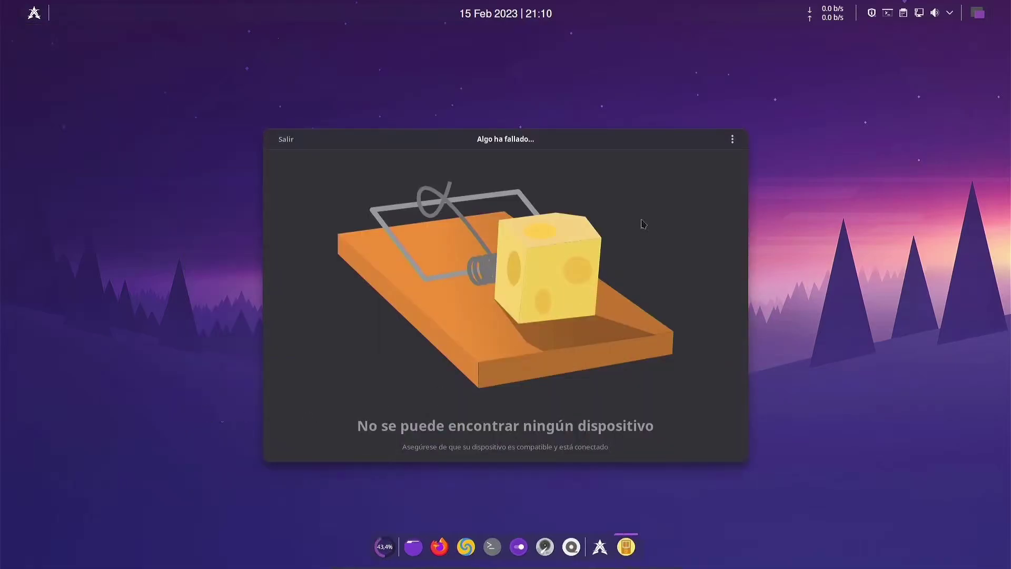
{"action": "left_click", "coordinate": [732, 138]}
{"action": "left_click", "coordinate": [377, 162]}
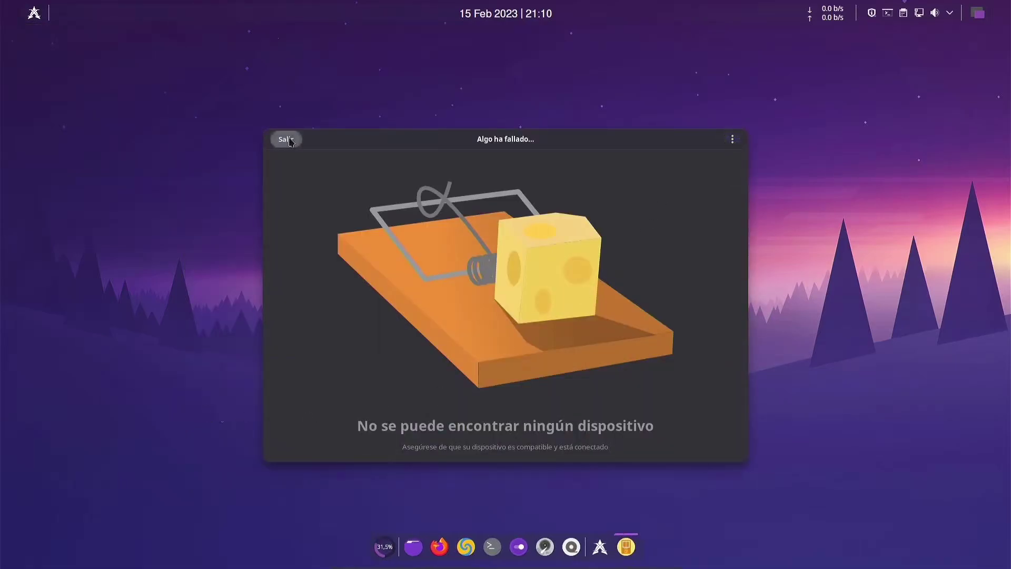
{"action": "left_click", "coordinate": [285, 139]}
Open the Dolphin file manager, view the Descargas, Música, Imágenes and Vídeos folders and return to Carpeta personal
{"action": "left_click", "coordinate": [428, 546]}
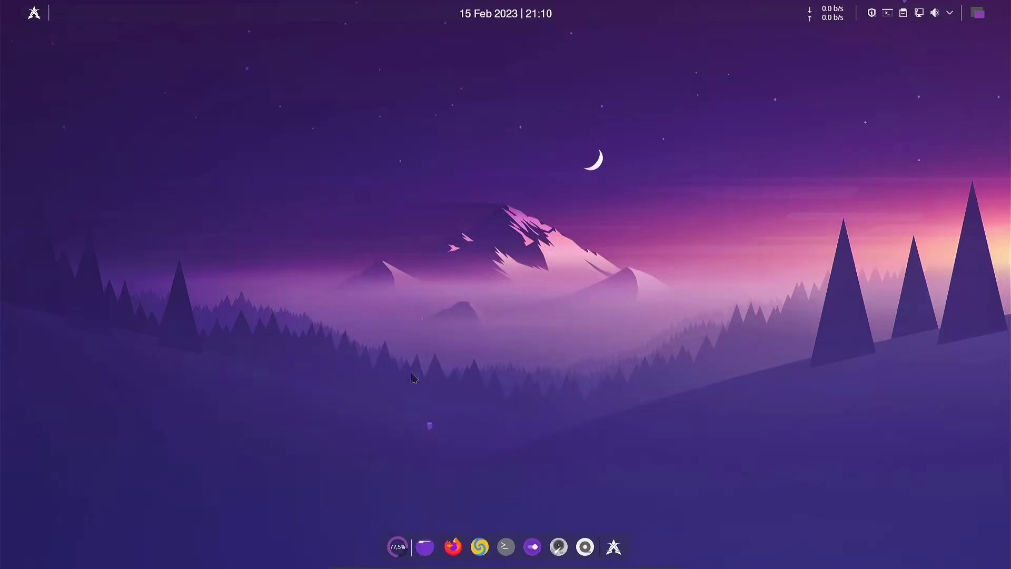
{"action": "left_click_drag", "start_coordinate": [442, 126], "coordinate": [332, 96]}
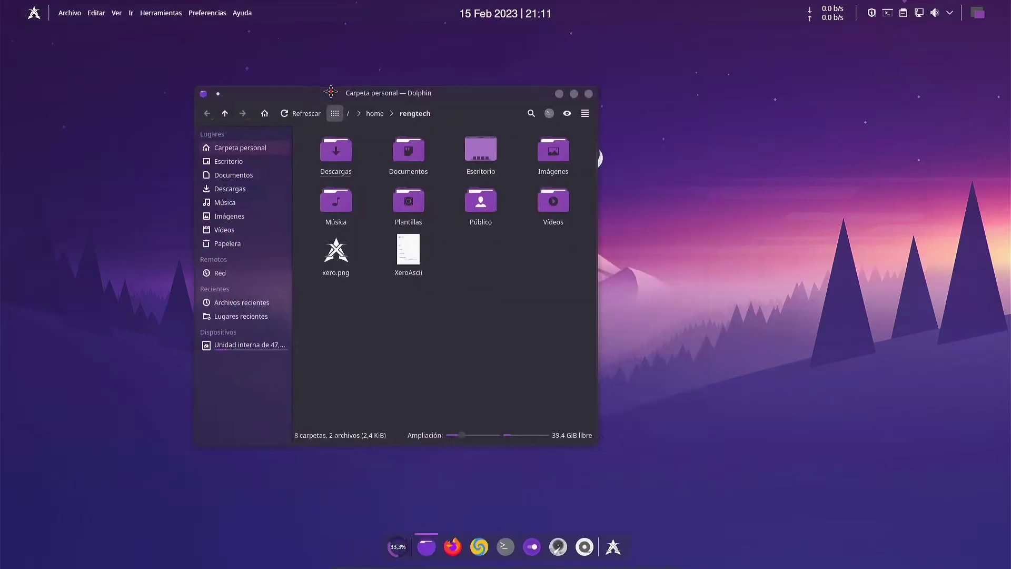
{"action": "left_click", "coordinate": [230, 190]}
{"action": "left_click", "coordinate": [232, 203]}
{"action": "left_click", "coordinate": [229, 216]}
{"action": "left_click", "coordinate": [226, 230]}
{"action": "left_click", "coordinate": [256, 150]}
View Dolphin's application options, open the Vídeos folder from the home folder and leave it again
{"action": "left_click", "coordinate": [586, 113]}
{"action": "left_click", "coordinate": [429, 309]}
{"action": "left_click", "coordinate": [548, 203]}
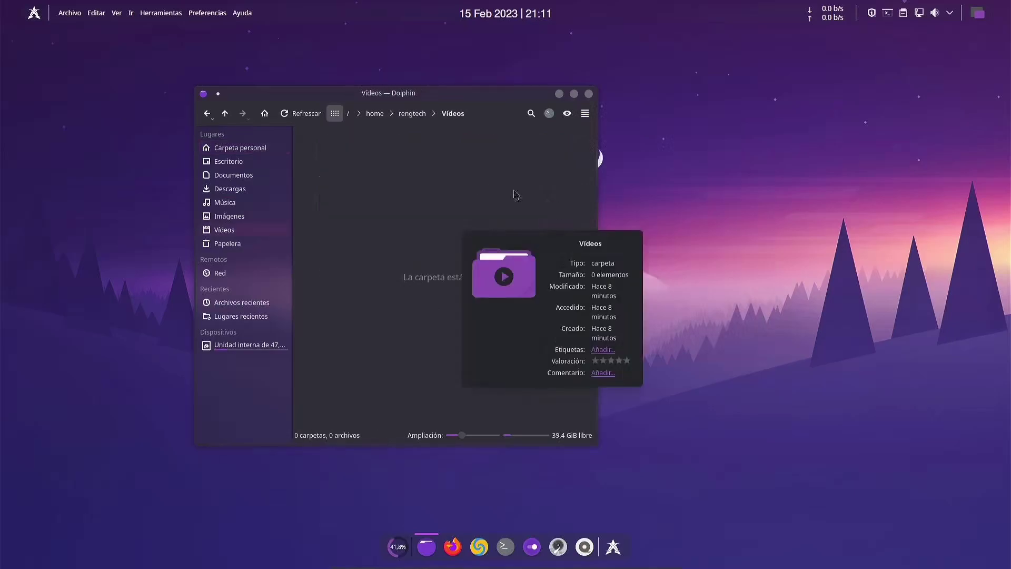
{"action": "left_click", "coordinate": [394, 113]}
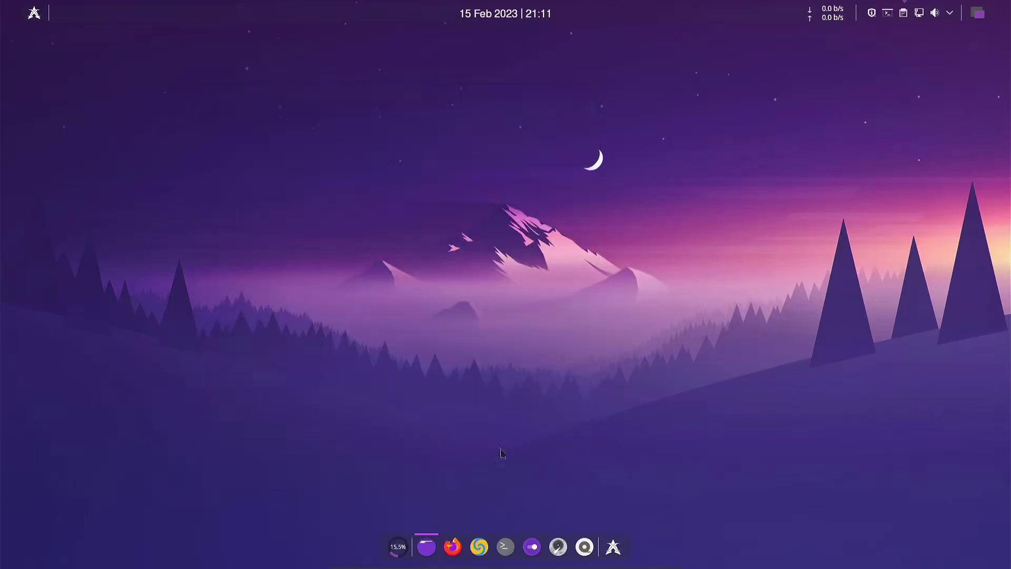
Open Firefox to view its first-run privacy notice page and close the browser
{"action": "left_click", "coordinate": [448, 545]}
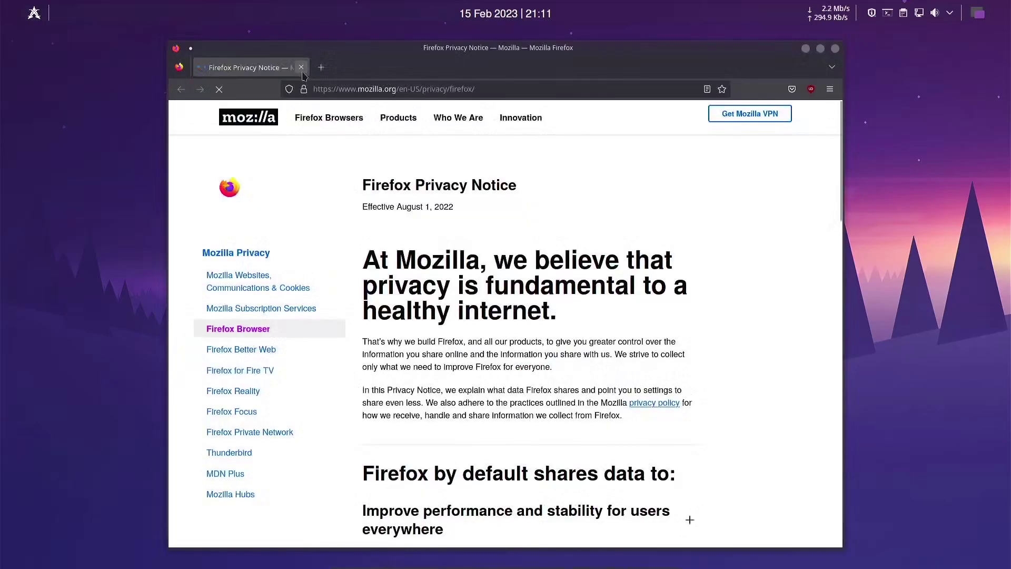
{"action": "key", "text": "alt+F4"}
Open the system settings in a maximized window, search for "tema" and open the Estilo de Plasma page
{"action": "mouse_move", "coordinate": [527, 565]}
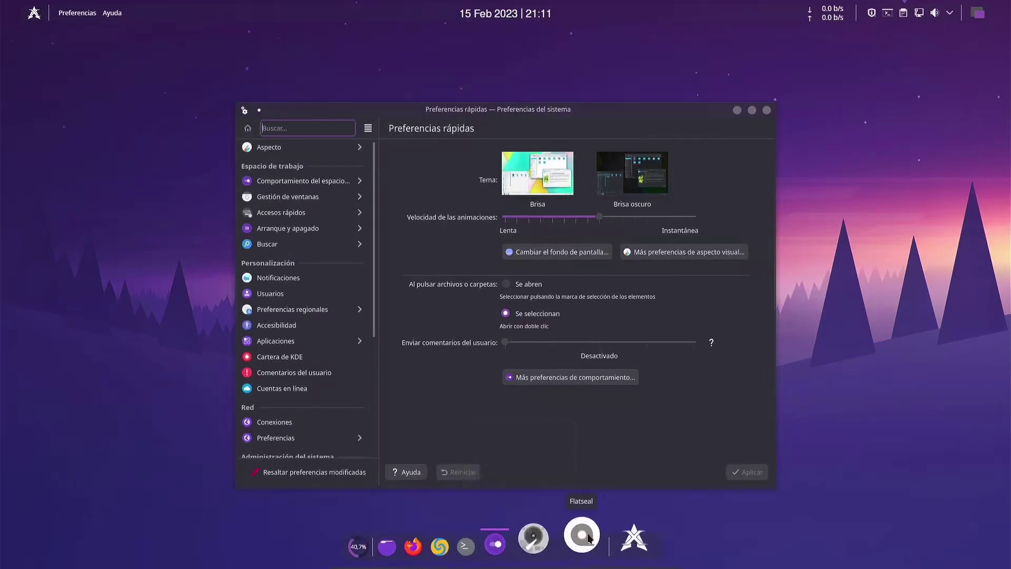
{"action": "double_click", "coordinate": [513, 109]}
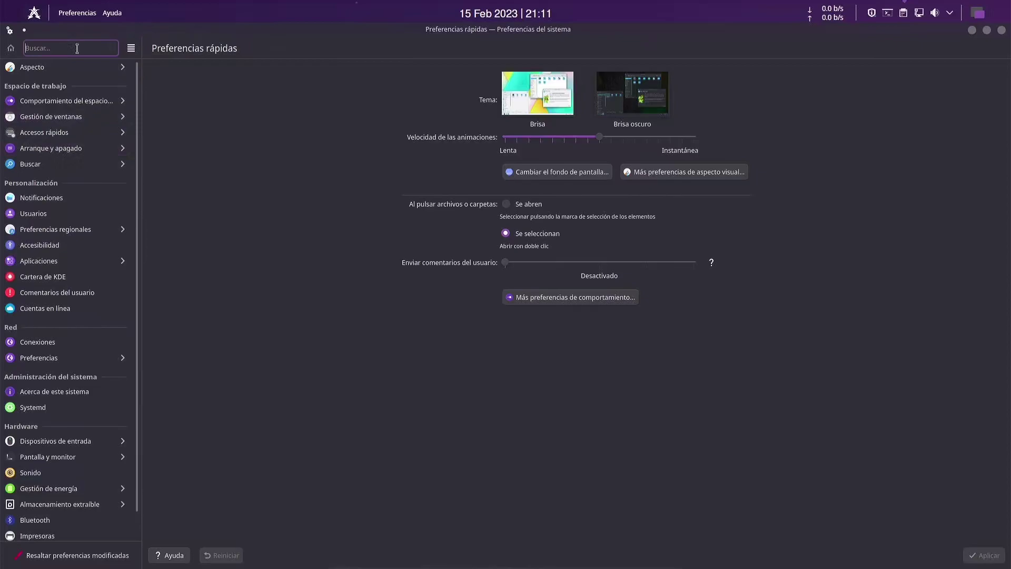
{"action": "type", "text": "tema"}
{"action": "left_click", "coordinate": [98, 114]}
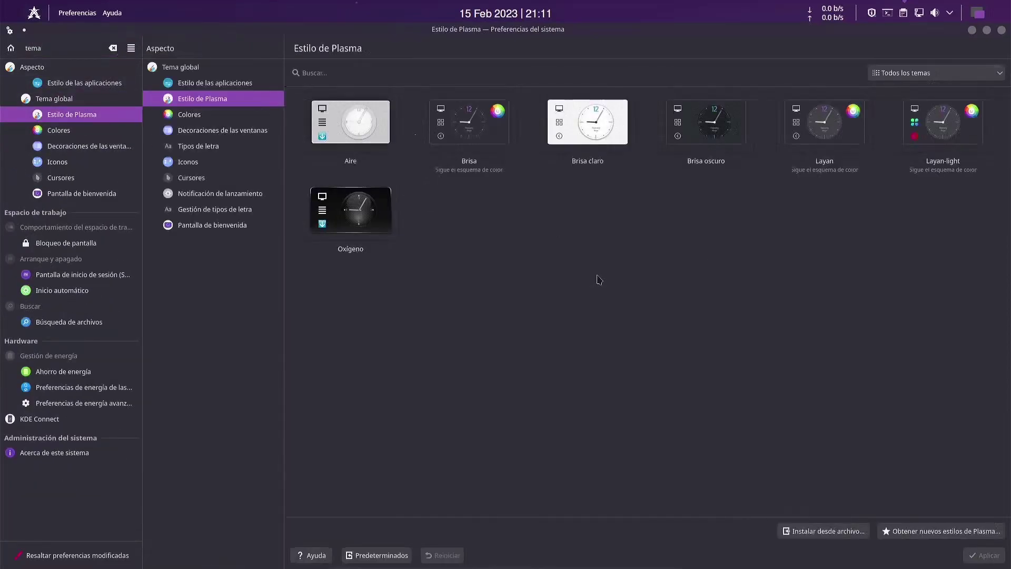
Try out the Layan-light Plasma style and apply the Layan style in its place
{"action": "left_click", "coordinate": [831, 126]}
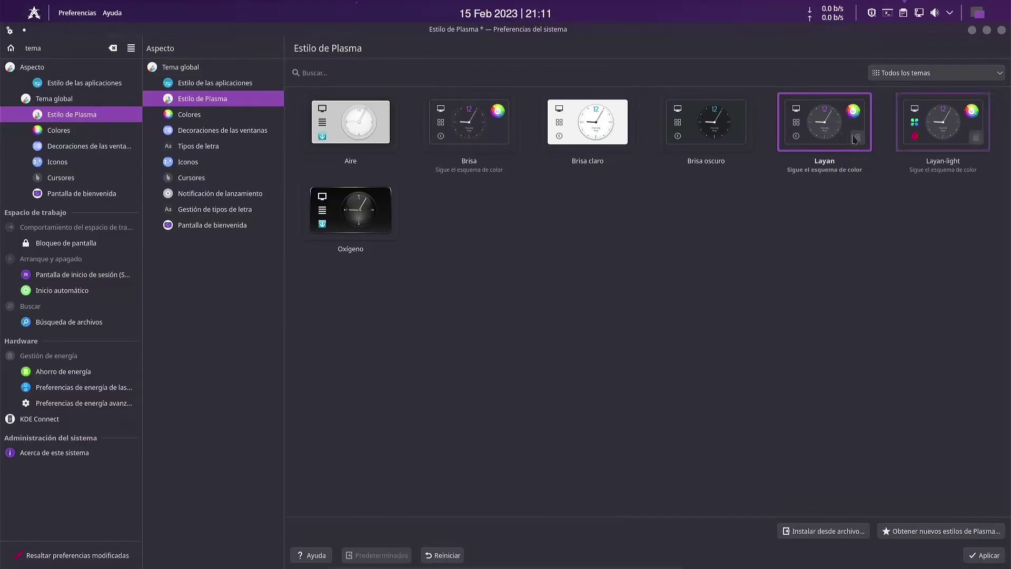
{"action": "left_click", "coordinate": [932, 124]}
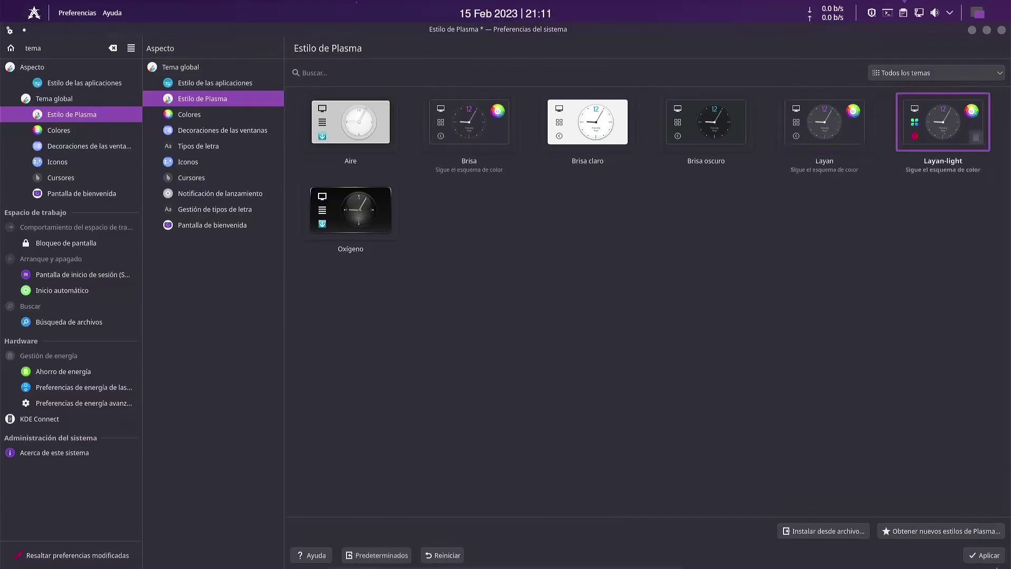
{"action": "left_click", "coordinate": [986, 557]}
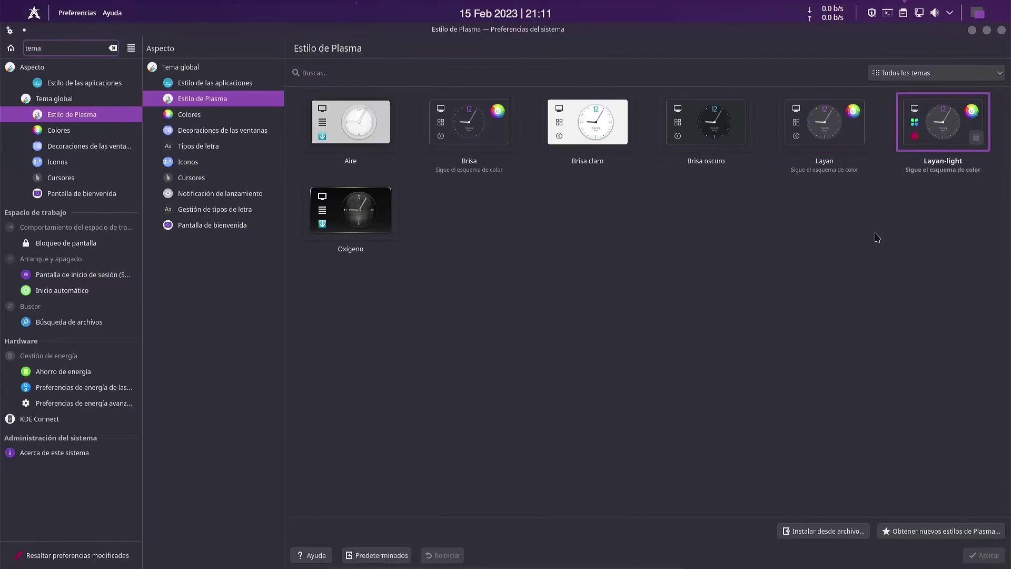
{"action": "left_click", "coordinate": [803, 127]}
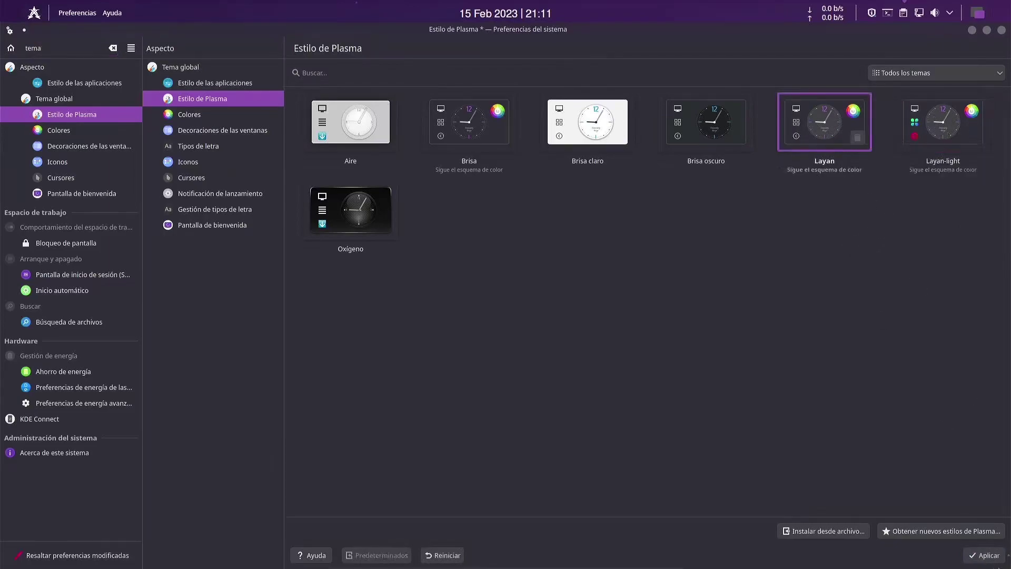
{"action": "left_click", "coordinate": [981, 558]}
Examine the Aspecto pages, including application style, fonts, icons, cursors, launch feedback, font management and Pantalla de bienvenida
{"action": "left_click", "coordinate": [245, 116]}
{"action": "left_click", "coordinate": [232, 83]}
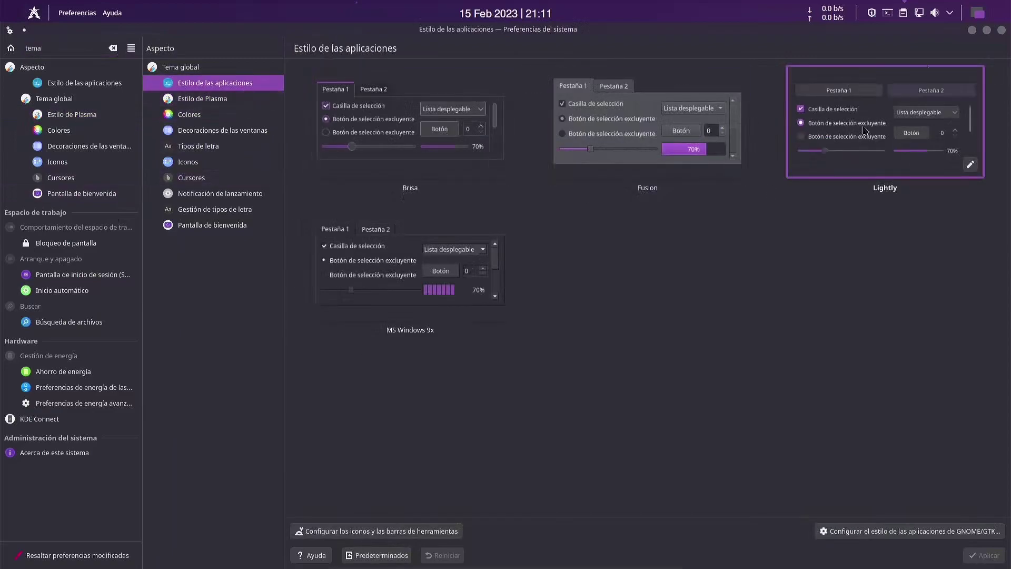
{"action": "left_click", "coordinate": [202, 99]}
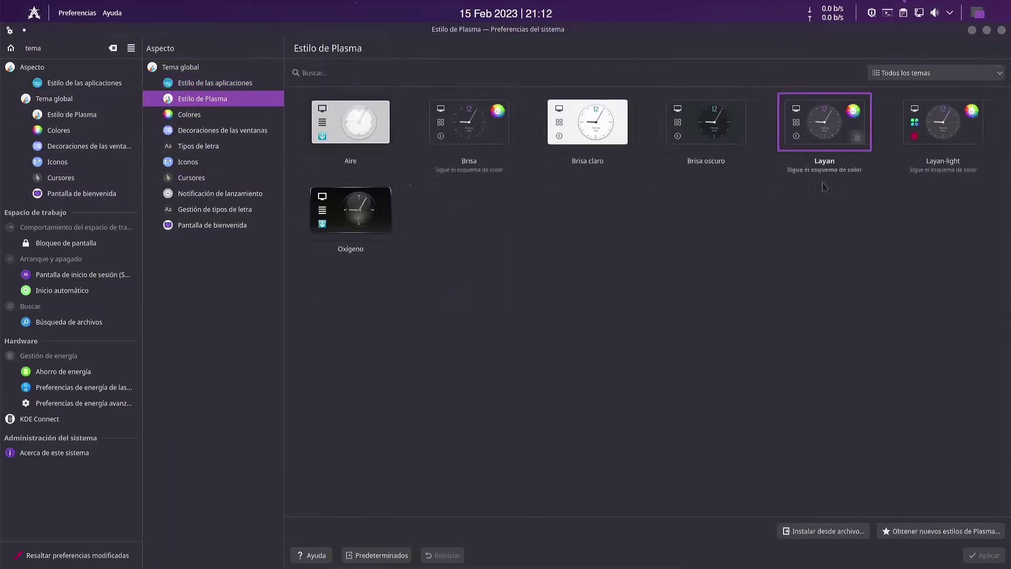
{"action": "left_click", "coordinate": [217, 146]}
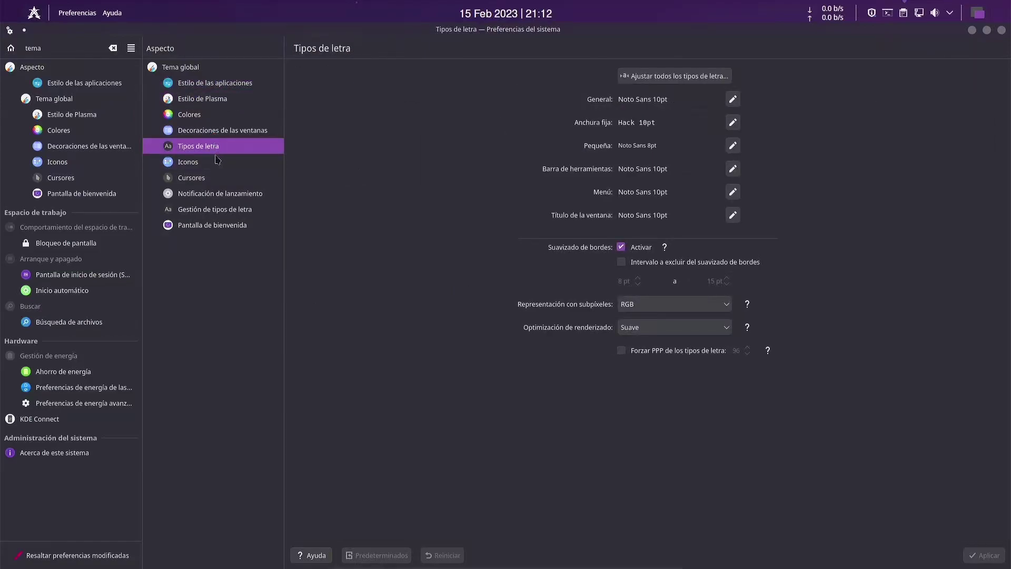
{"action": "left_click", "coordinate": [218, 162]}
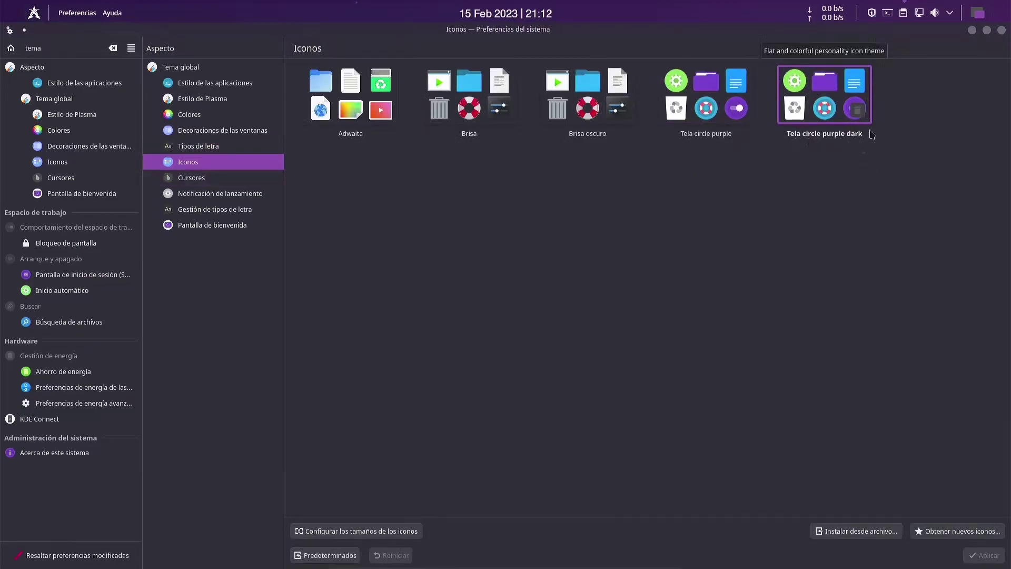
{"action": "left_click", "coordinate": [196, 179]}
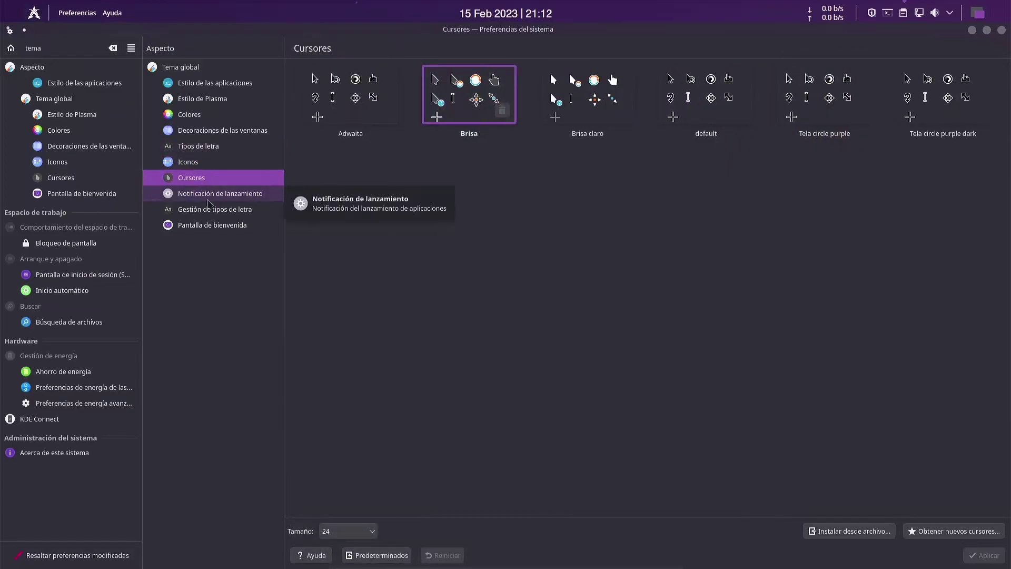
{"action": "left_click", "coordinate": [208, 199]}
{"action": "left_click", "coordinate": [234, 211]}
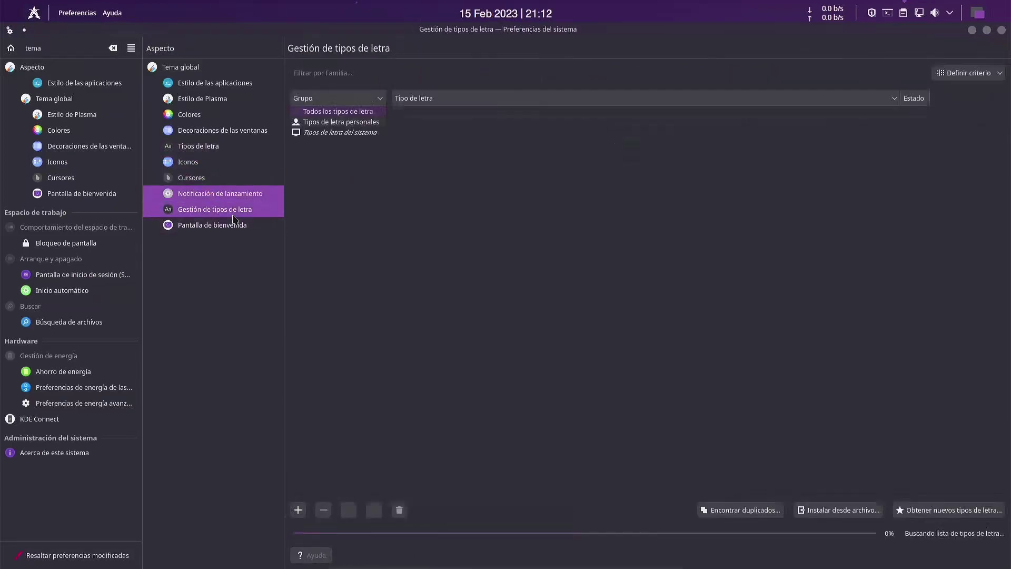
{"action": "left_click", "coordinate": [251, 230]}
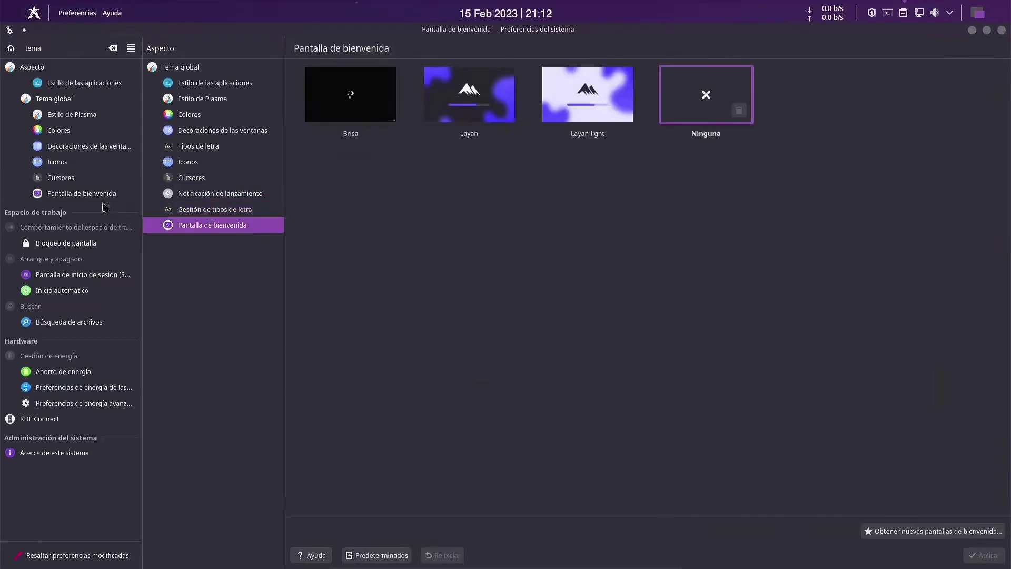
Select the Layan-light splash screen without applying it, return to the settings overview to view its categories and close the system settings
{"action": "left_click", "coordinate": [604, 94]}
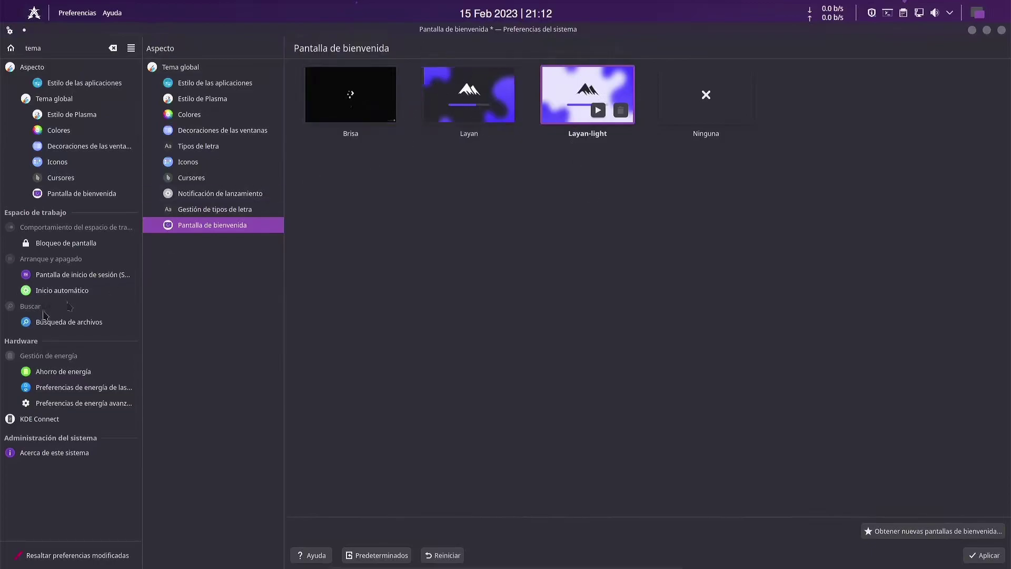
{"action": "left_click", "coordinate": [11, 48]}
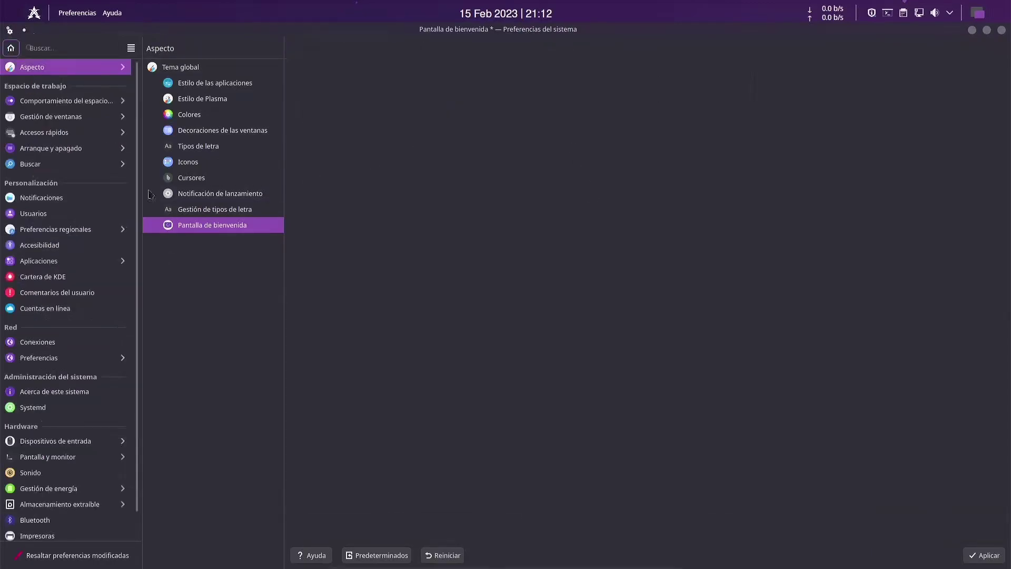
{"action": "scroll", "coordinate": [53, 521], "scroll_direction": "down", "scroll_amount": 1}
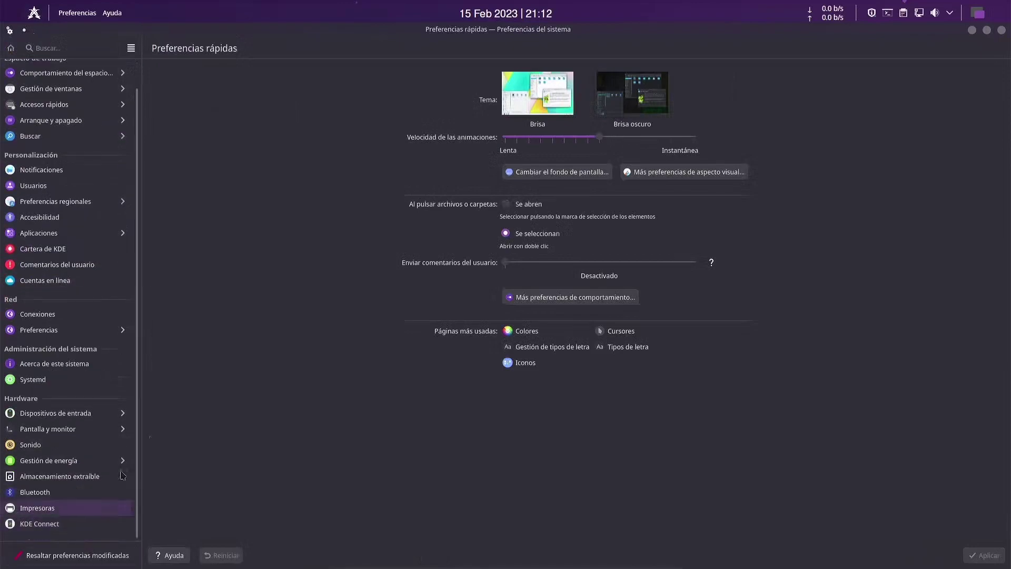
{"action": "left_click", "coordinate": [1002, 30]}
{"action": "left_click_drag", "start_coordinate": [736, 377], "coordinate": [469, 309]}
{"action": "left_click_drag", "start_coordinate": [504, 228], "coordinate": [626, 390]}
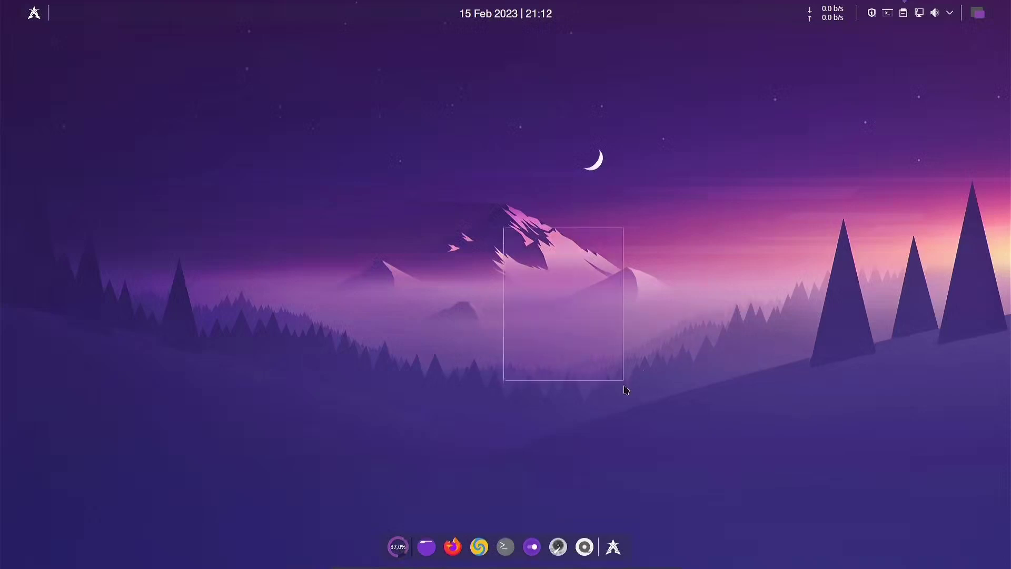
{"action": "left_click_drag", "start_coordinate": [506, 191], "coordinate": [602, 365]}
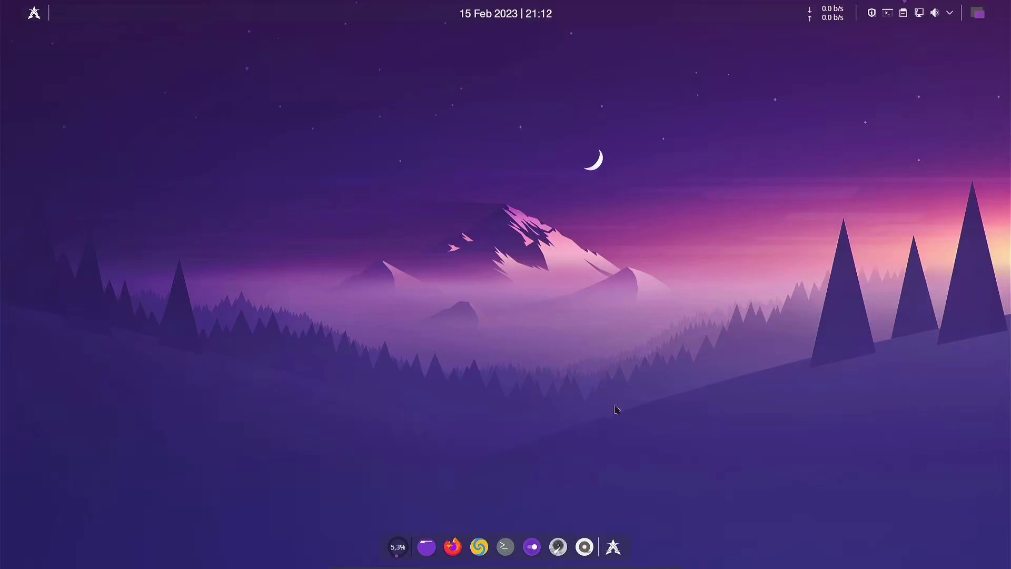
View the session options under Inicio y apagado in the application launcher and dismiss the launcher
{"action": "left_click", "coordinate": [34, 13]}
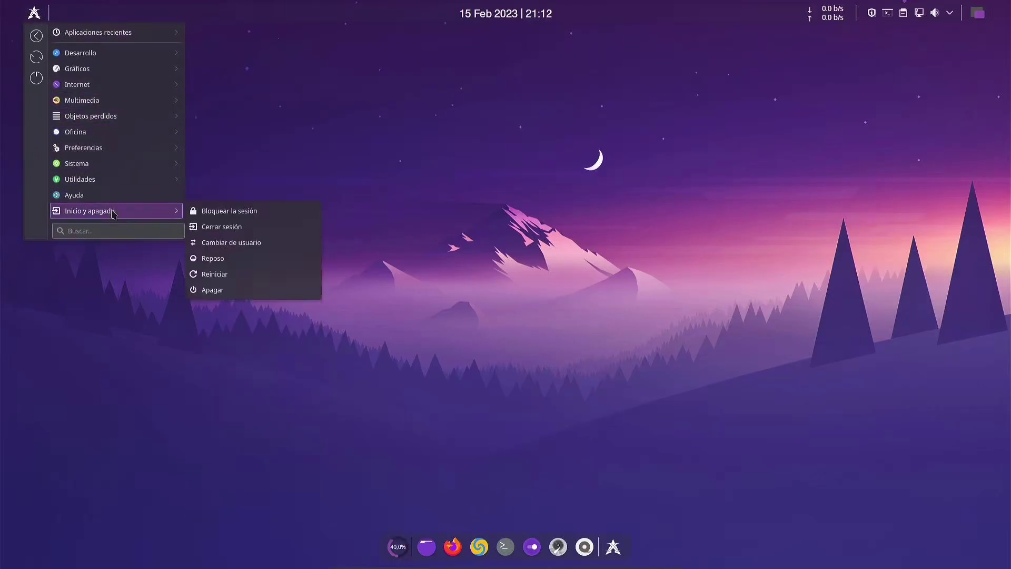
{"action": "mouse_move", "coordinate": [138, 99]}
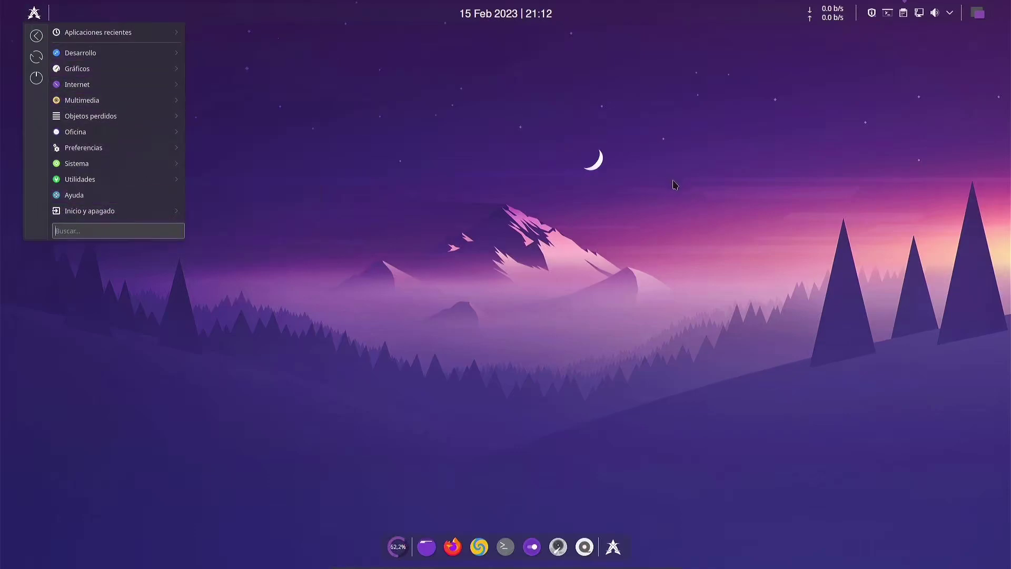
{"action": "left_click", "coordinate": [669, 178]}
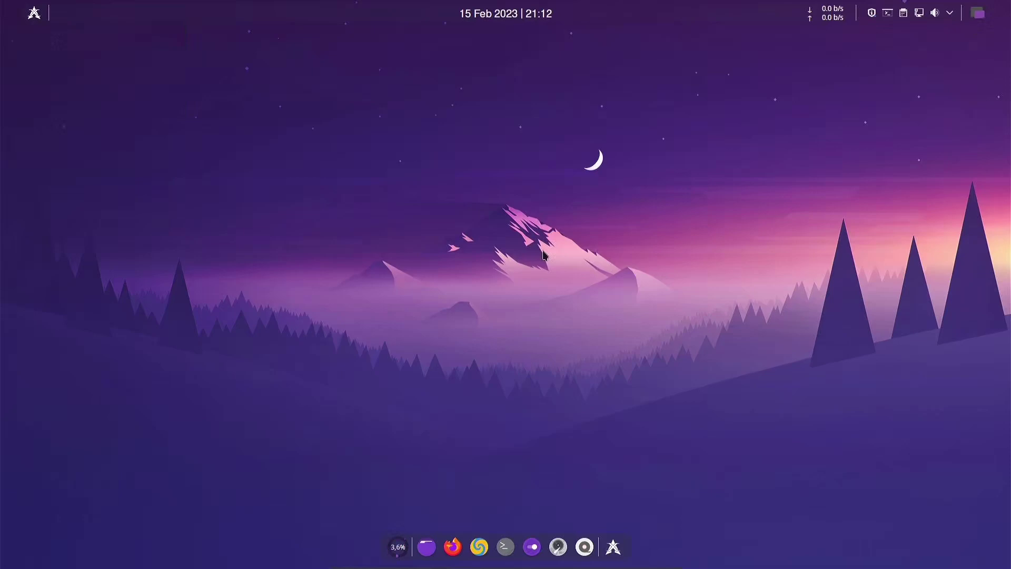